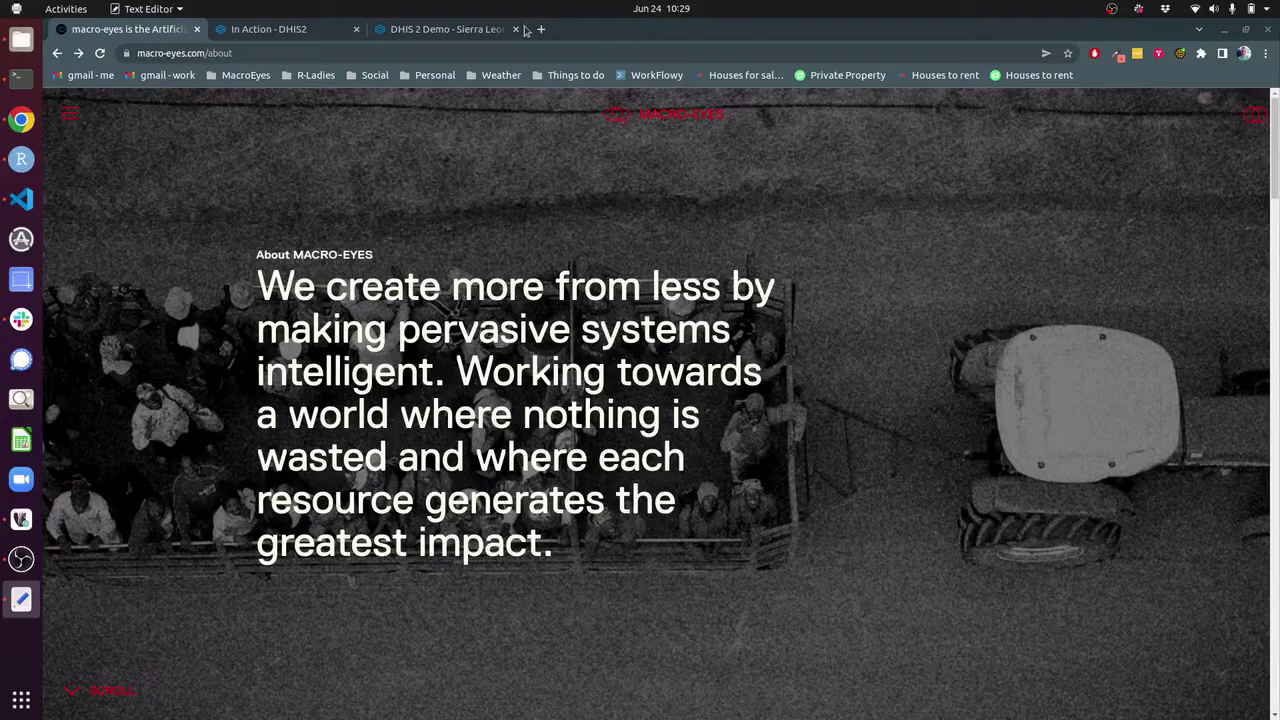
# Step: Switch to the 'In Action - DHIS2' tab showing the world implementation map
pyautogui.click(289, 31)
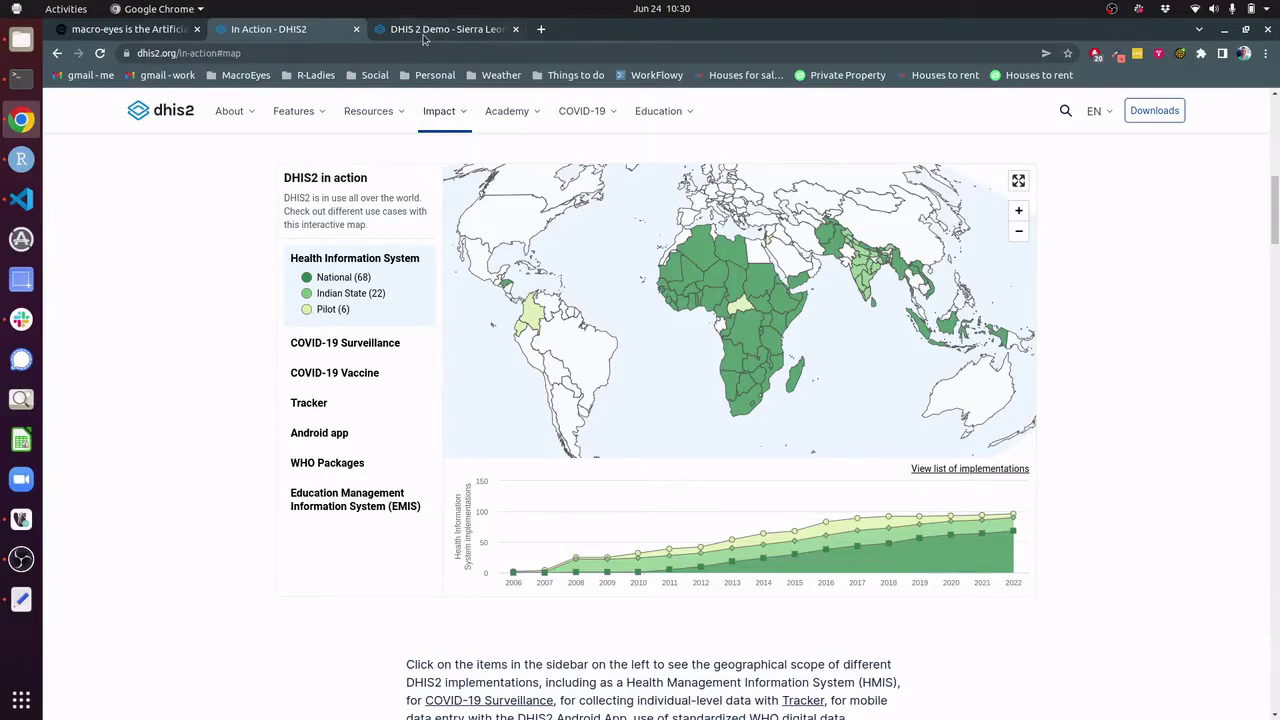
# Step: Switch to the 'DHIS 2 Demo - Sierra Leone' sign-in tab
pyautogui.click(423, 35)
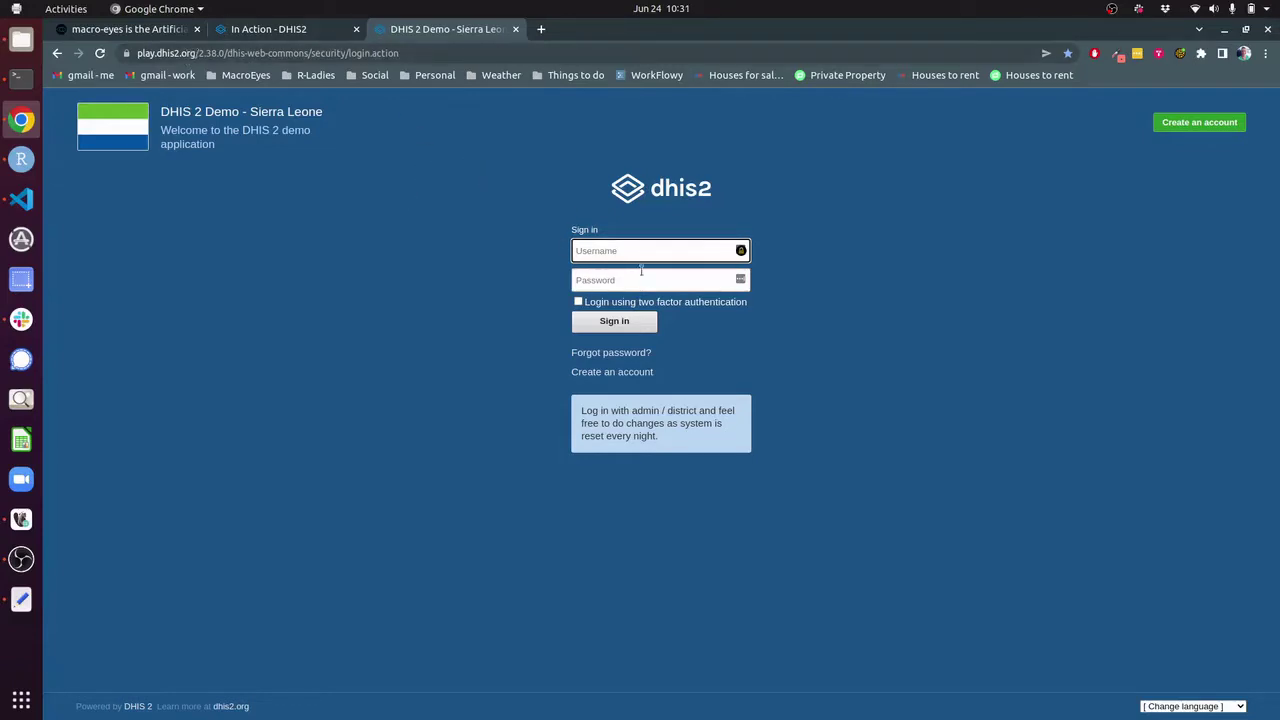
# Step: Sign in as admin with the demo password shown in the login hint
pyautogui.moveTo(631, 412); pyautogui.dragTo(694, 393)
pyautogui.click(698, 248)
pyautogui.write('admin')
pyautogui.click(690, 282)
pyautogui.write('d')
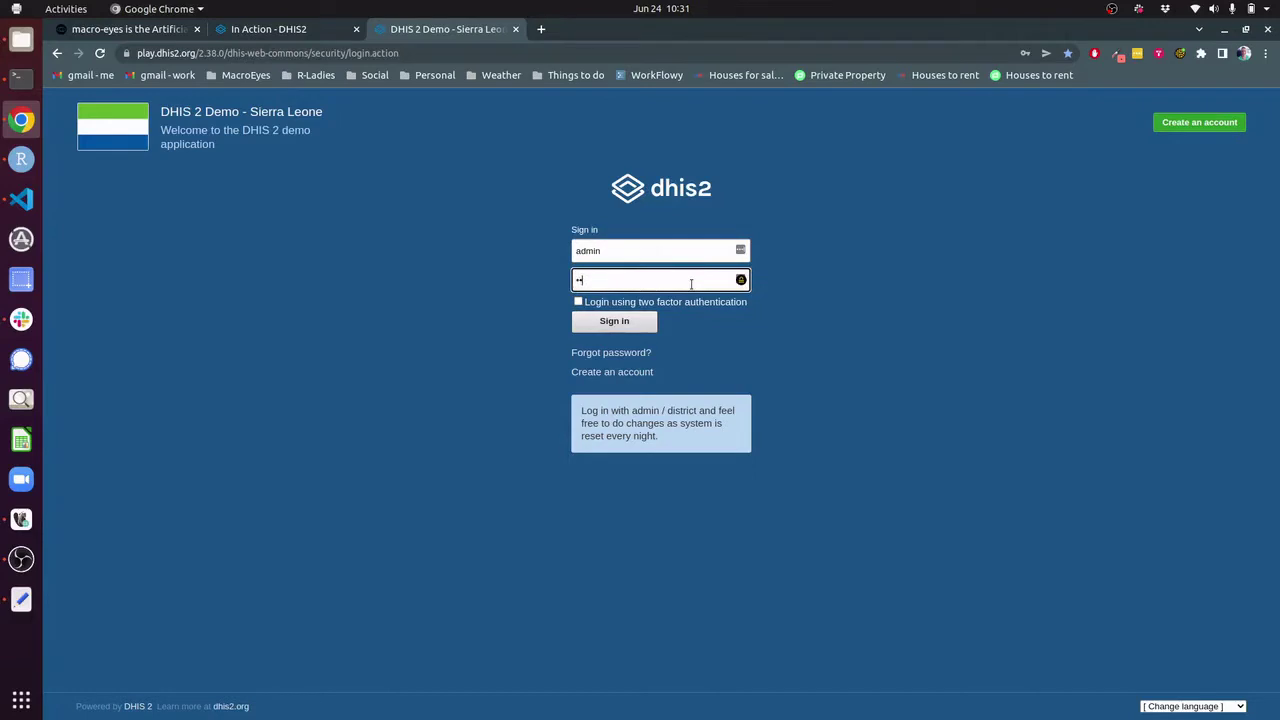
pyautogui.write('ist')
pyautogui.press('BackSpace')
pyautogui.press('BackSpace')
pyautogui.press('BackSpace')
pyautogui.press('BackSpace')
pyautogui.write('district')
pyautogui.click(613, 323)
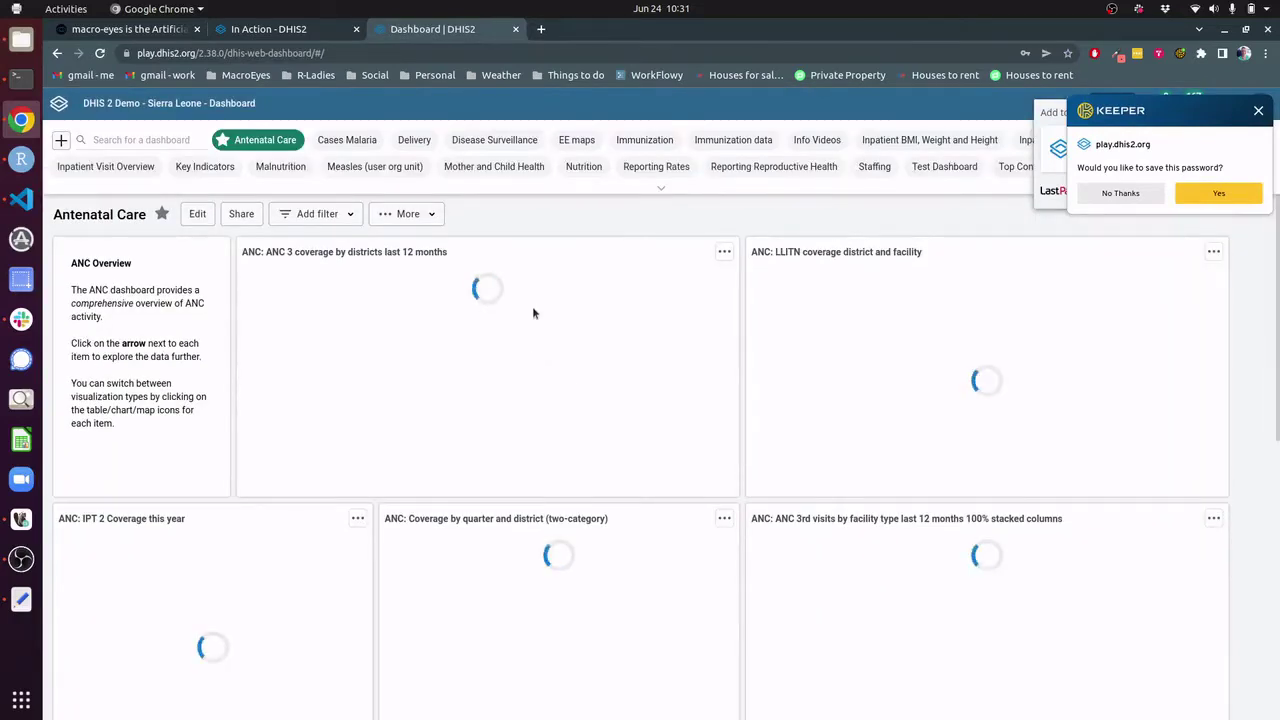
# Step: Dismiss the Keeper and LastPass save-password prompts, noting the play.dhis2.org host
pyautogui.click(1092, 196)
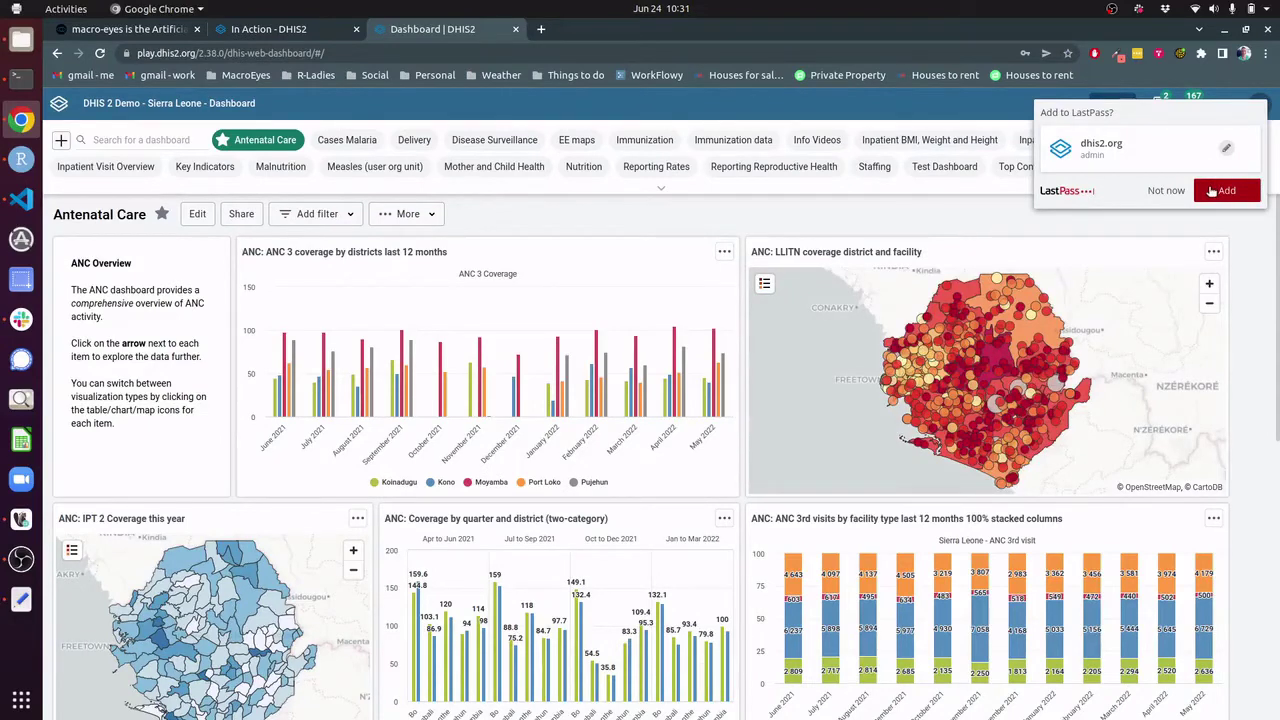
pyautogui.click(1168, 190)
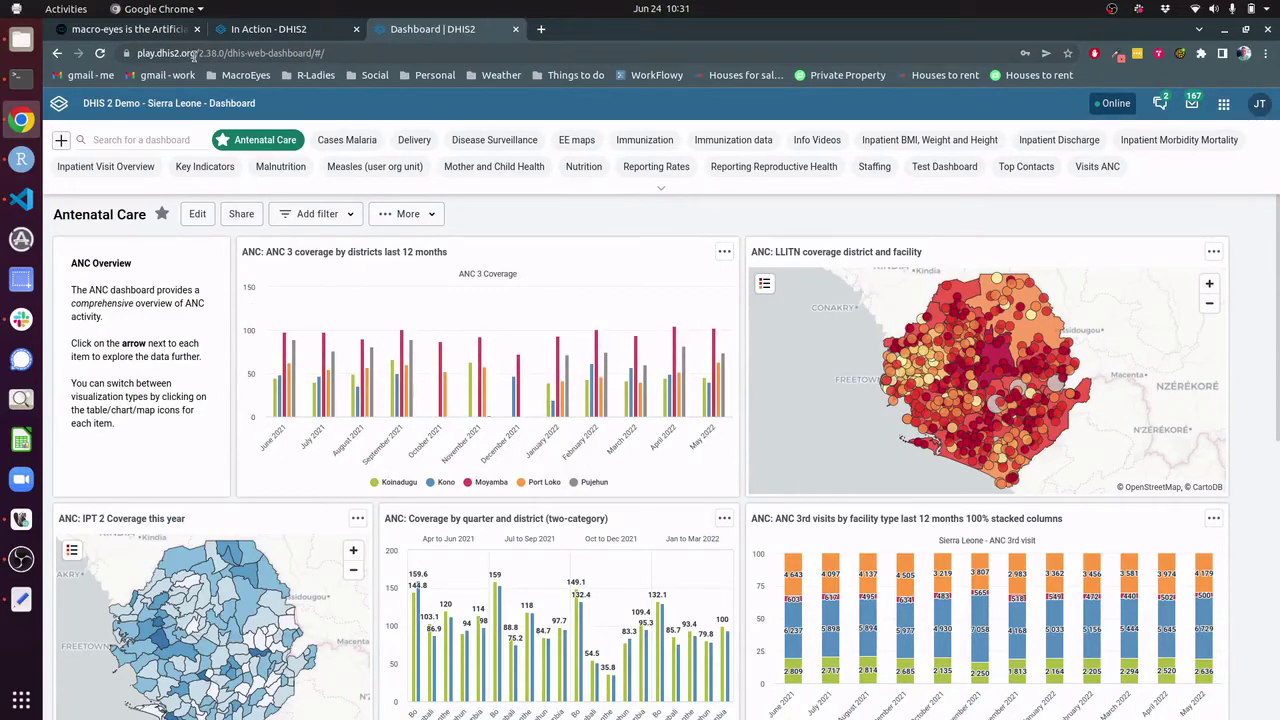
pyautogui.moveTo(194, 53); pyautogui.dragTo(128, 54)
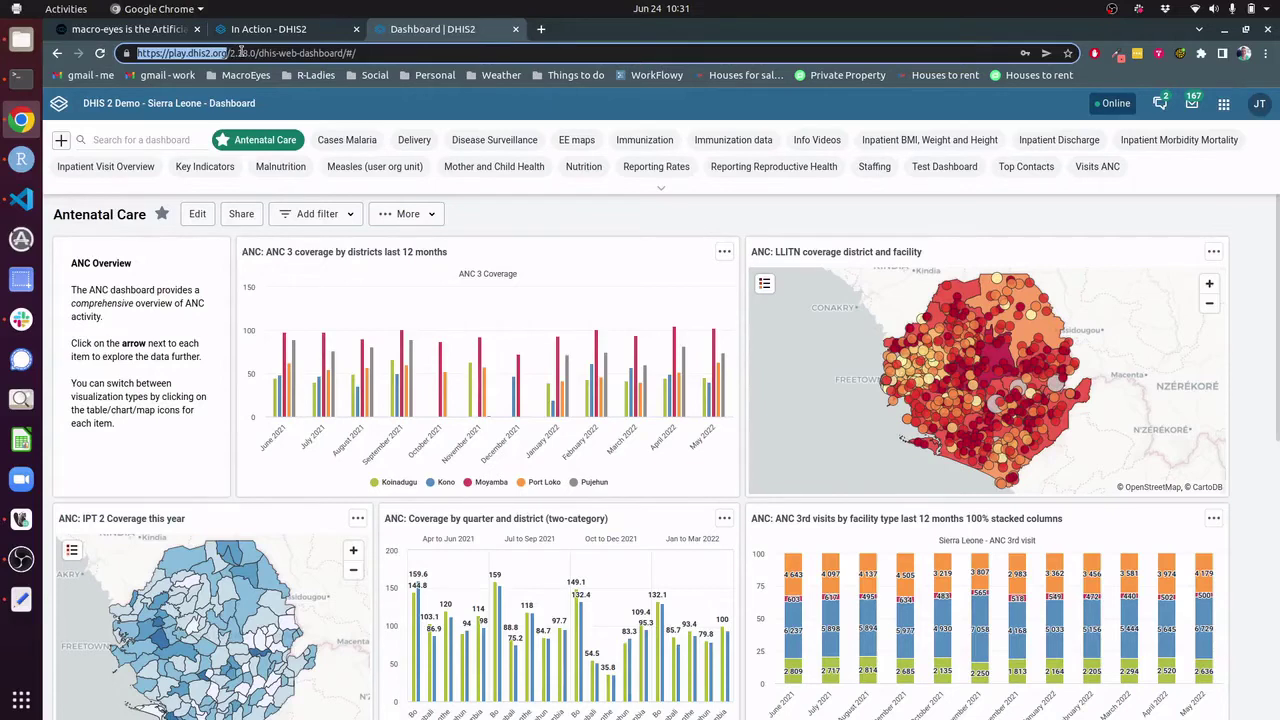
# Step: Replace dhis-web-dashboard in the URL with api/organisationUnits to load the 2.38.0 XML endpoint
pyautogui.click(237, 53)
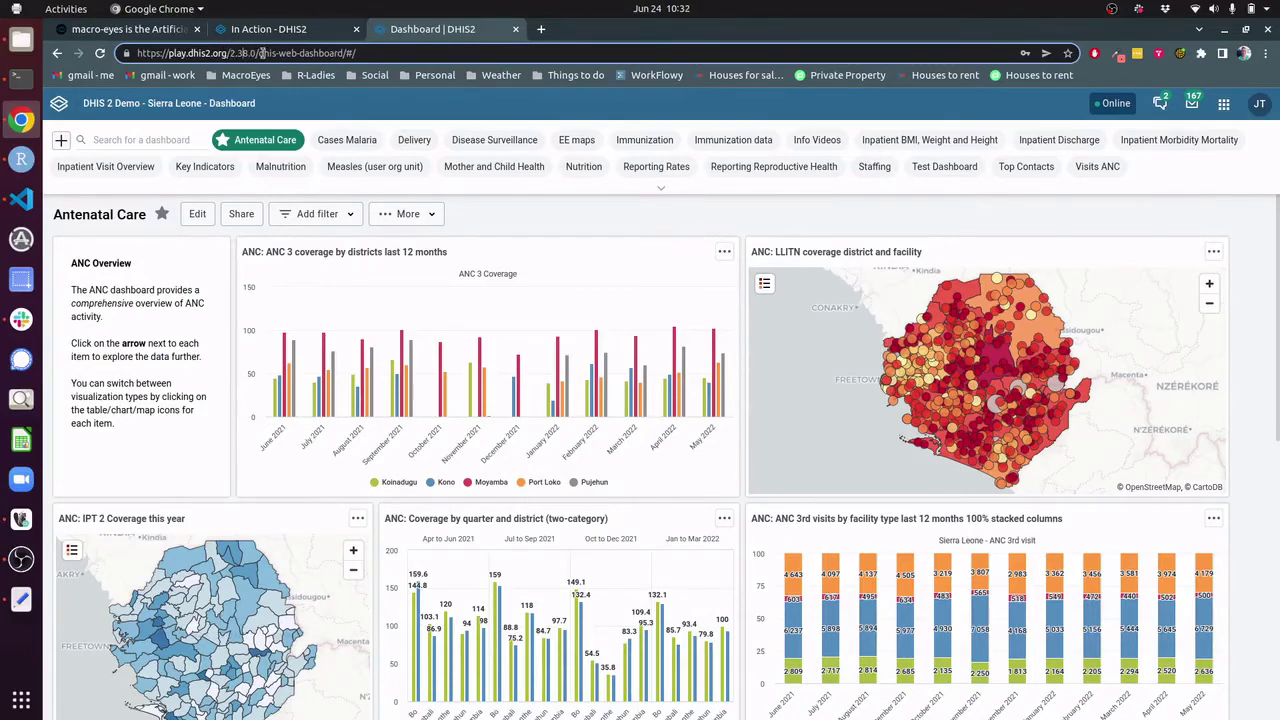
pyautogui.moveTo(258, 53); pyautogui.dragTo(343, 53)
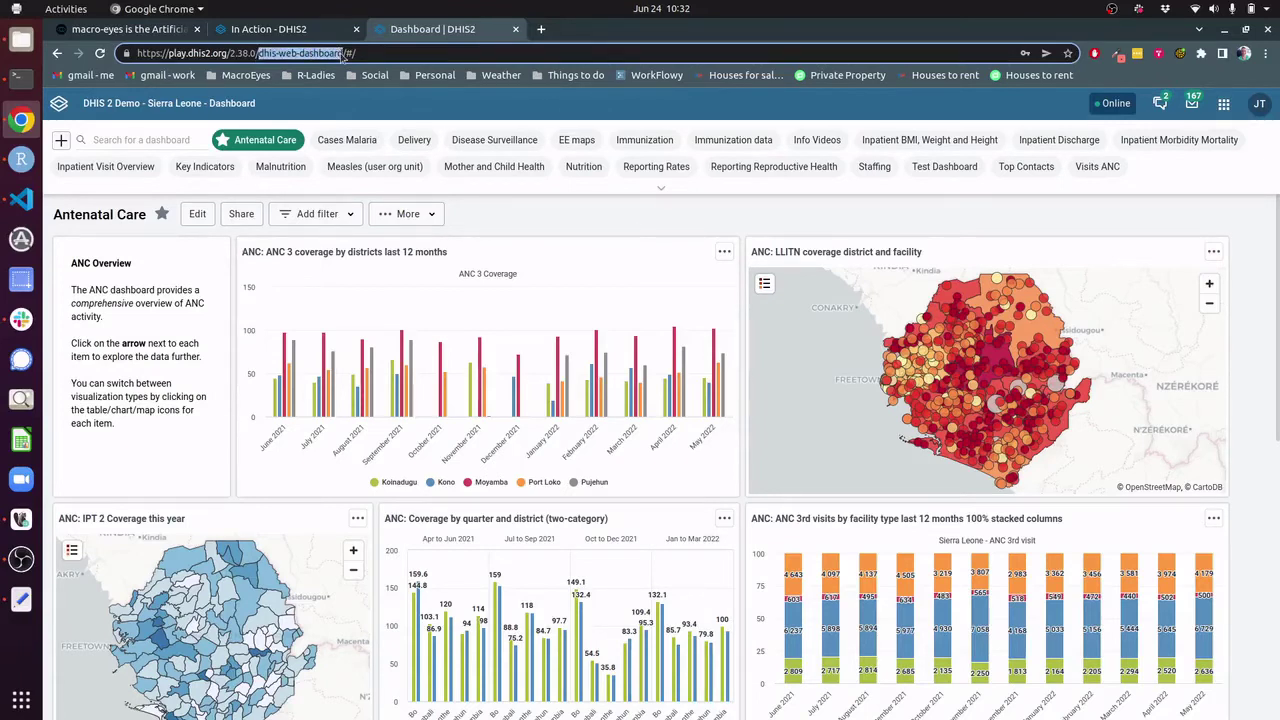
pyautogui.click(354, 53)
pyautogui.press('BackSpace')
pyautogui.press('BackSpace')
pyautogui.press('BackSpace')
pyautogui.press('BackSpace')
pyautogui.press('BackSpace')
pyautogui.press('BackSpace')
pyautogui.press('BackSpace')
pyautogui.press('BackSpace')
pyautogui.press('BackSpace')
pyautogui.press('BackSpace')
pyautogui.press('BackSpace')
pyautogui.press('BackSpace')
pyautogui.press('BackSpace')
pyautogui.press('BackSpace')
pyautogui.press('BackSpace')
pyautogui.press('BackSpace')
pyautogui.press('BackSpace')
pyautogui.press('BackSpace')
pyautogui.press('BackSpace')
pyautogui.press('BackSpace')
pyautogui.write('dh')
pyautogui.press('BackSpace')
pyautogui.press('BackSpace')
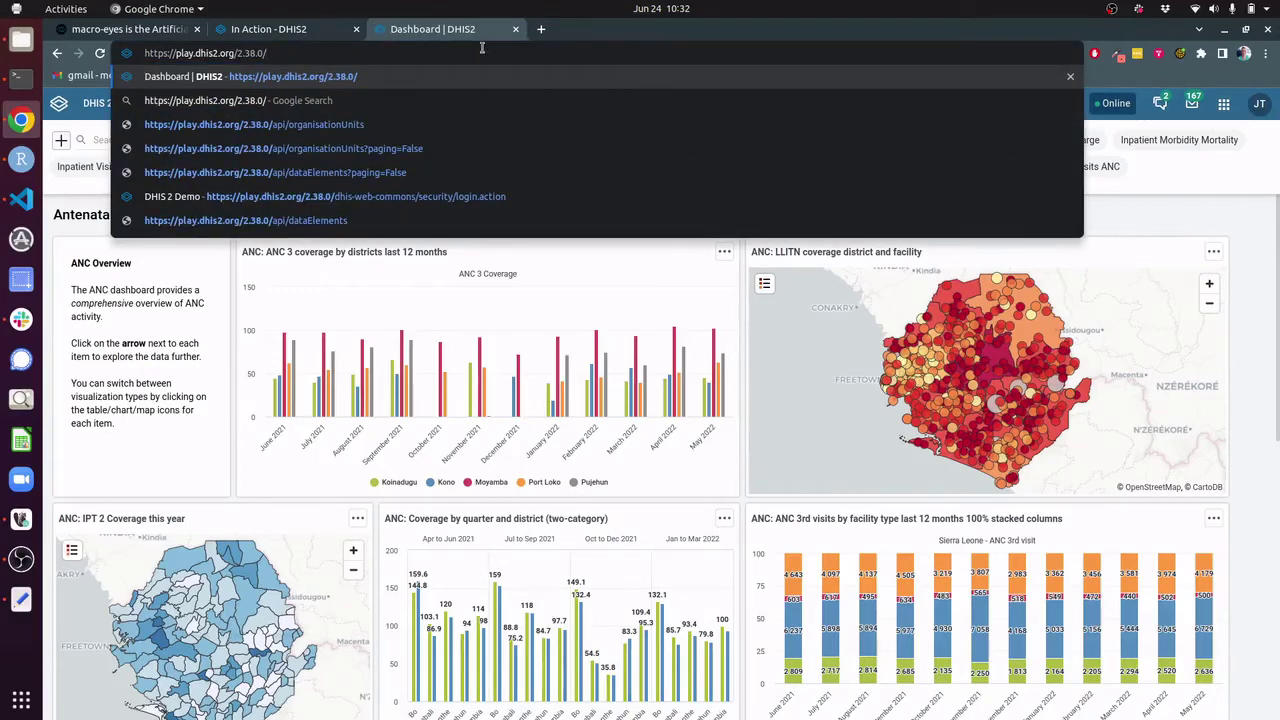
pyautogui.hotkey('alt', 'Tab')
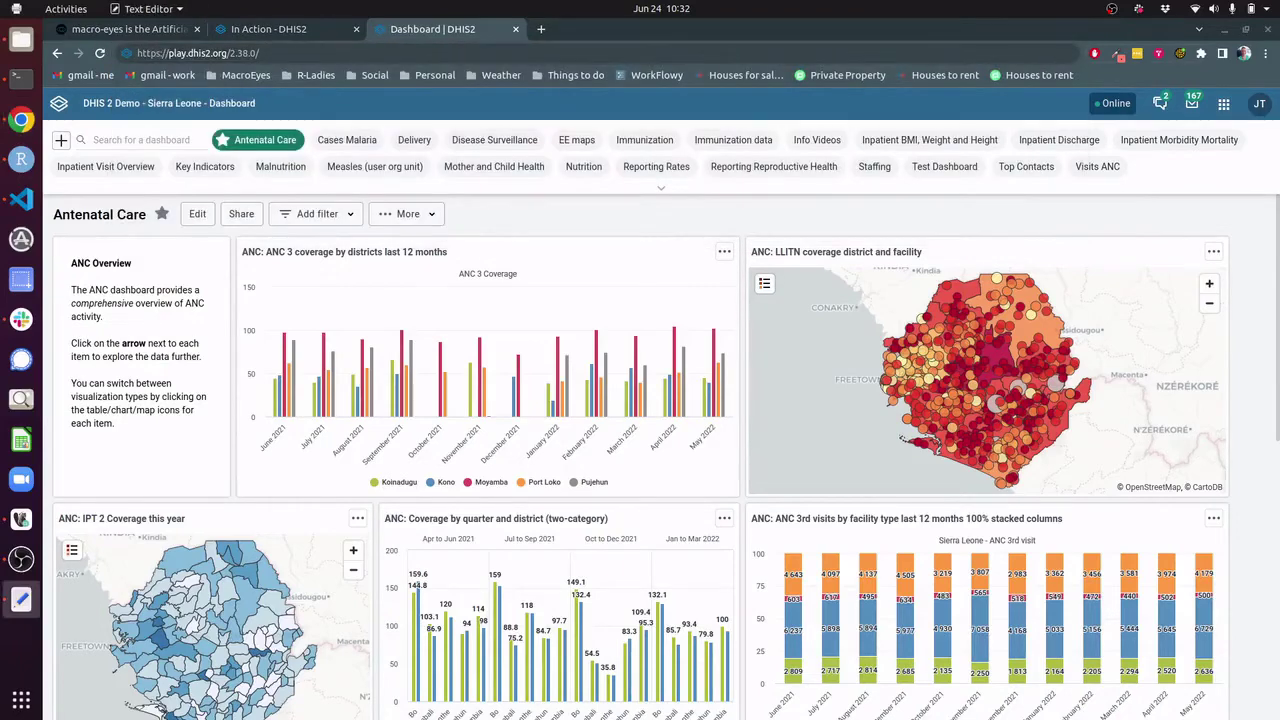
pyautogui.click(325, 52)
pyautogui.write('api')
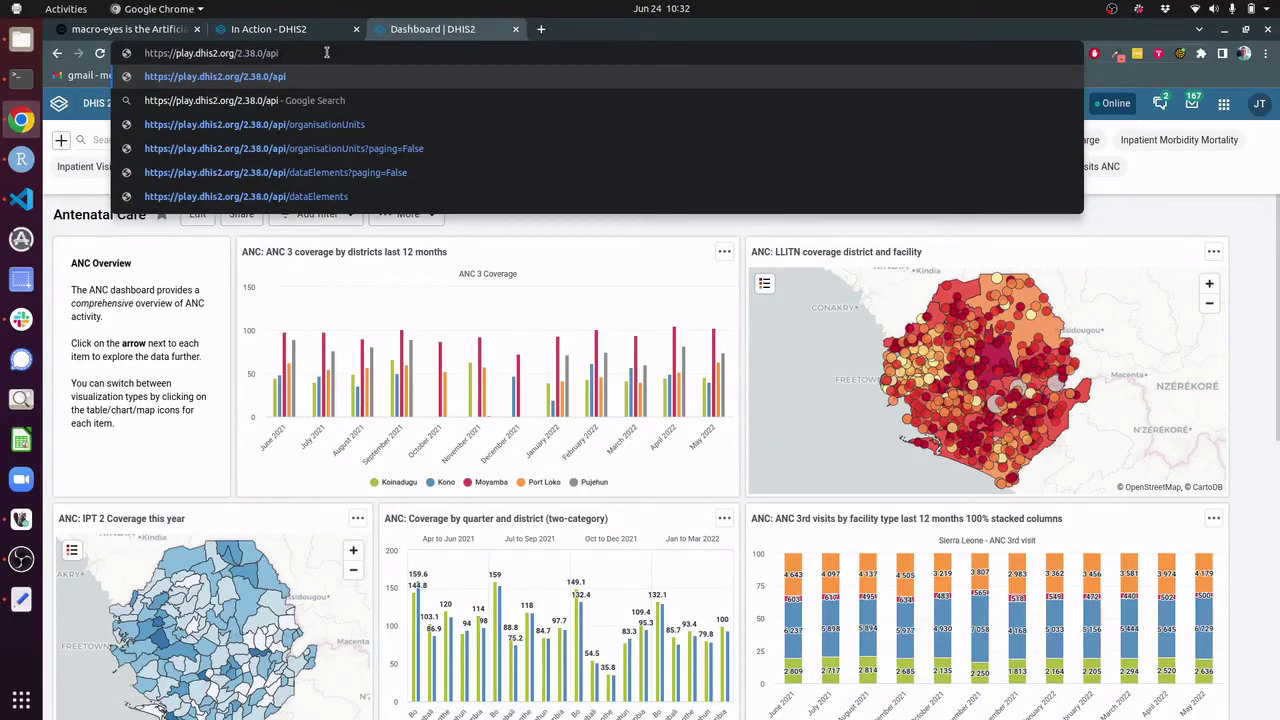
pyautogui.write('/')
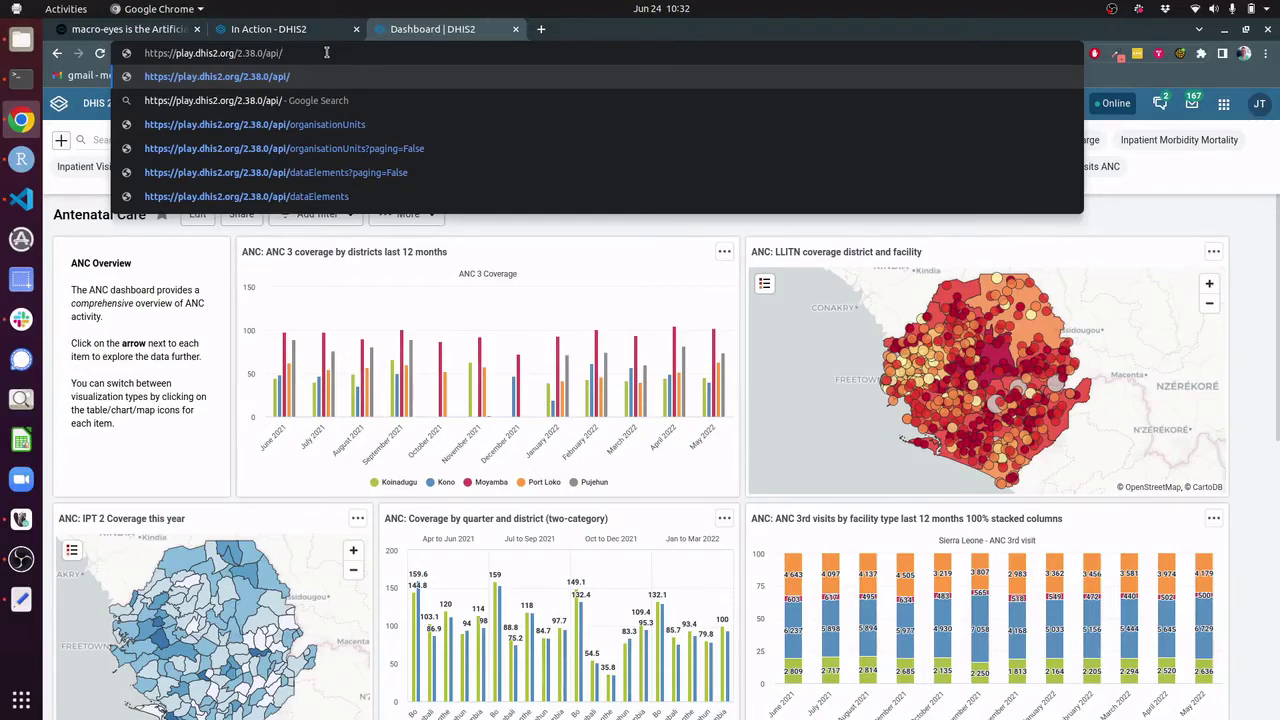
pyautogui.write('or')
pyautogui.write('ganisationUnits')
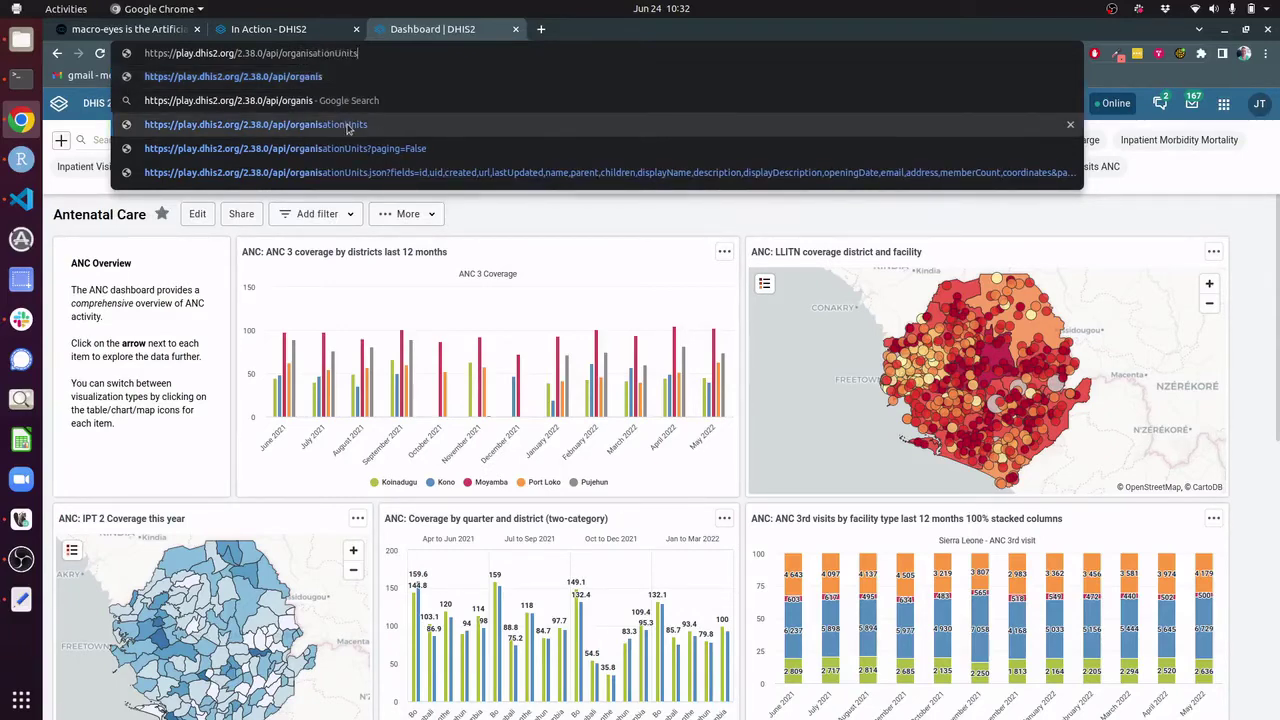
pyautogui.click(348, 125)
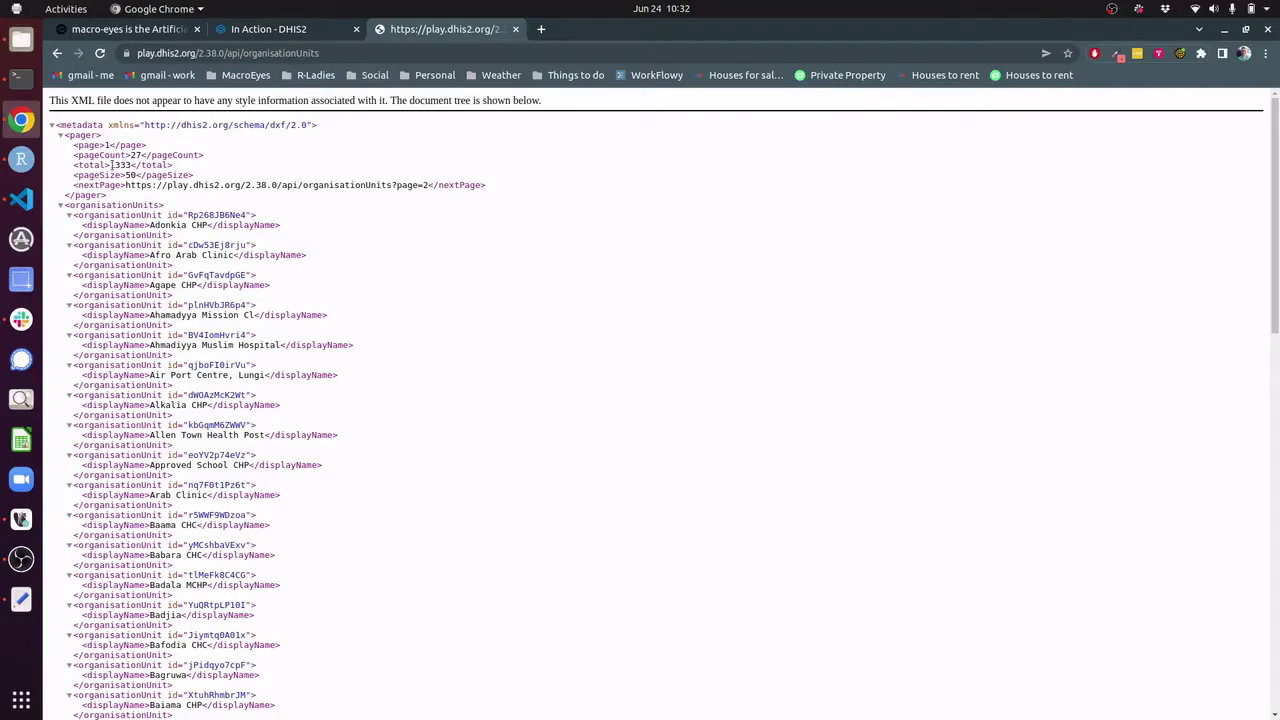
pyautogui.moveTo(111, 164); pyautogui.dragTo(133, 165)
pyautogui.doubleClick(210, 215)
pyautogui.moveTo(150, 225); pyautogui.dragTo(203, 226)
pyautogui.scroll(-4, 237, 330)
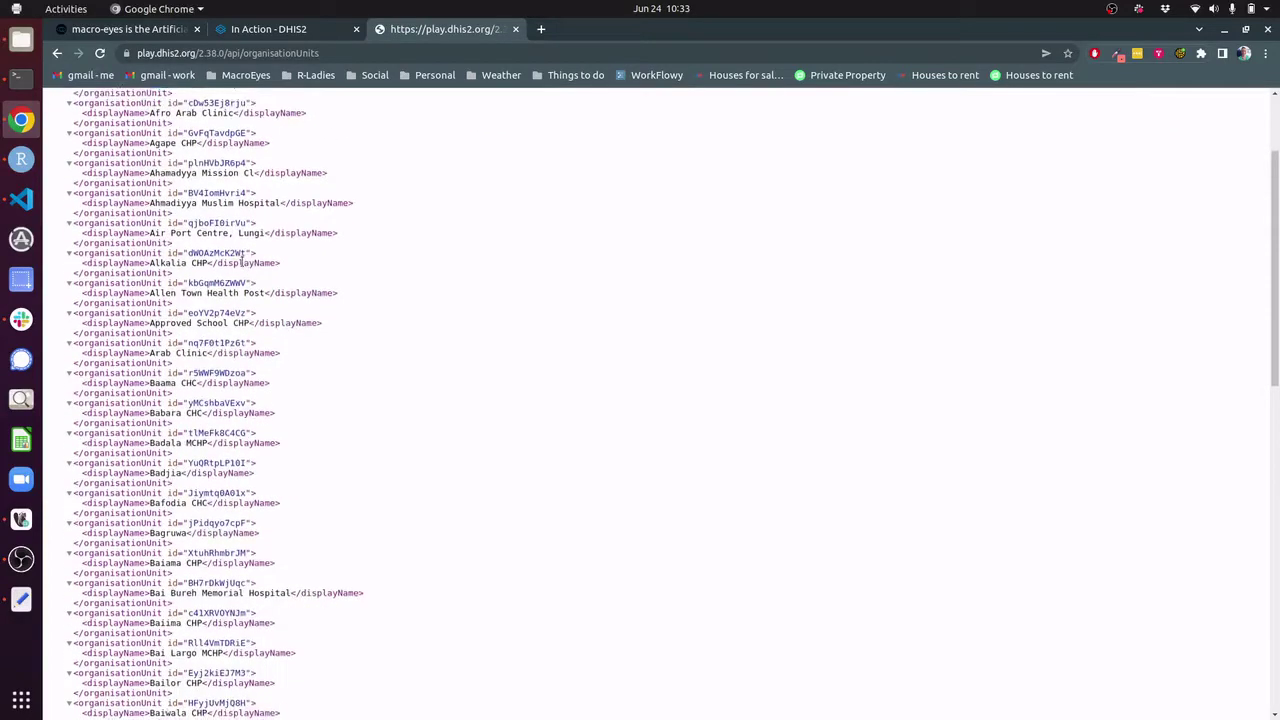
pyautogui.scroll(-2, 237, 330)
pyautogui.scroll(6, 255, 360)
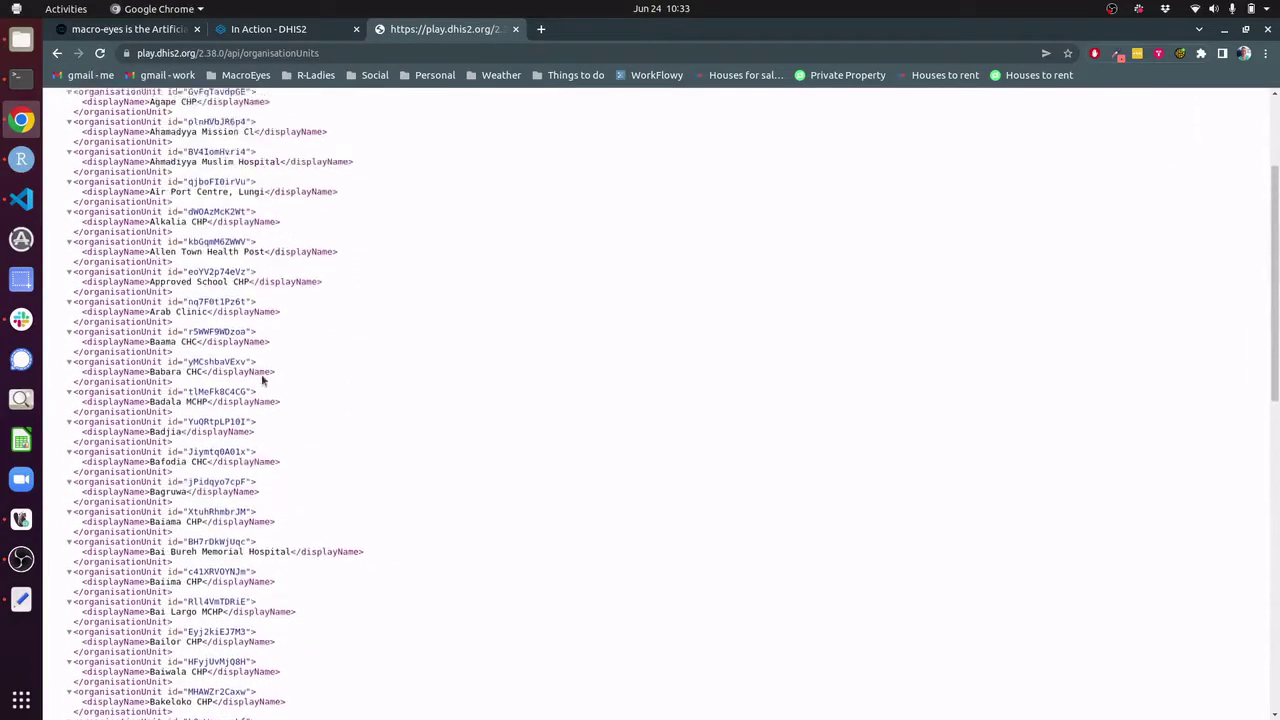
pyautogui.click(342, 52)
pyautogui.click(348, 52)
# Step: Append ?paging=false to the organisationUnits URL to list all 1333 units unpaged
pyautogui.write('?')
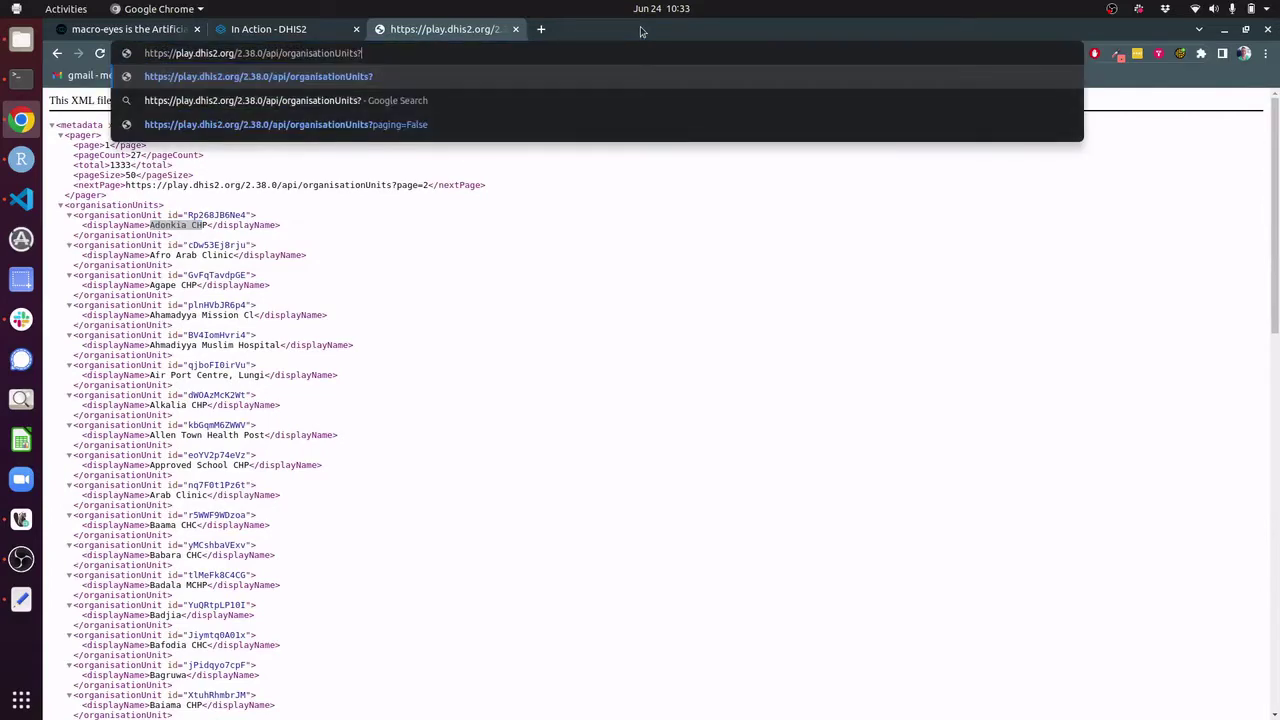
pyautogui.write('paging=false')
pyautogui.press('Return')
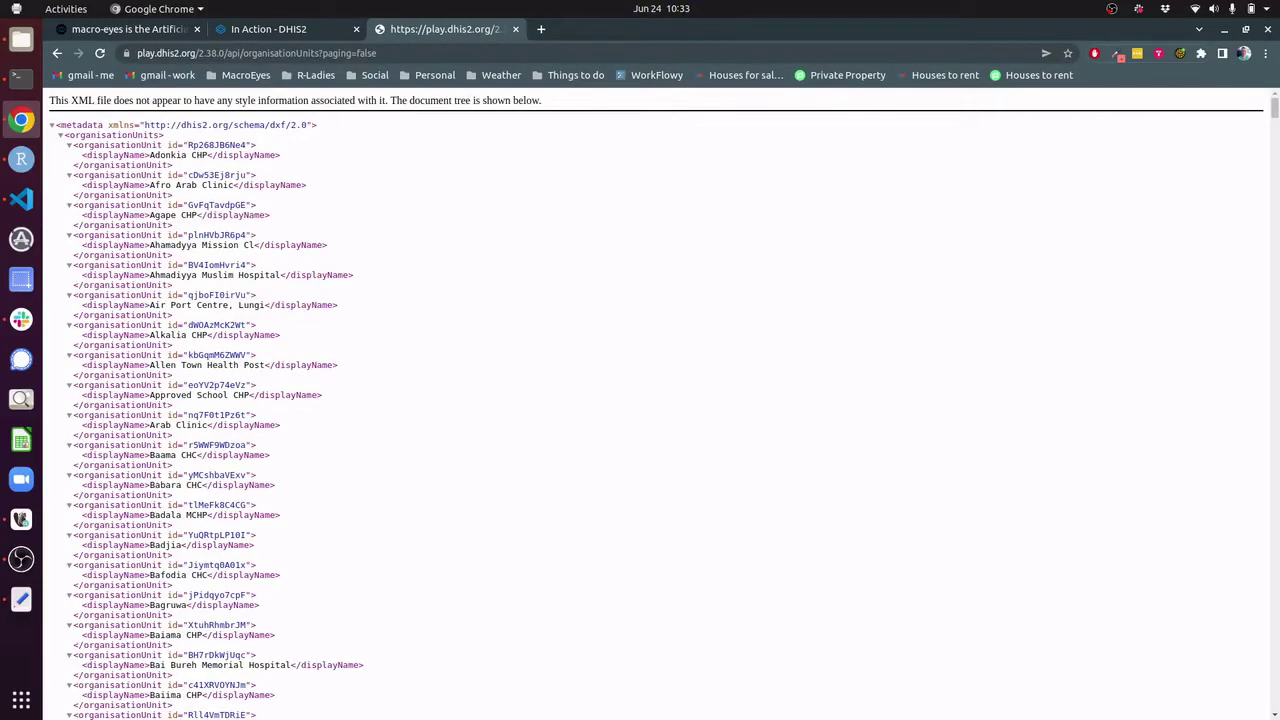
pyautogui.moveTo(1268, 112); pyautogui.dragTo(1200, 108)
# Step: Maximize the gedit URL notes and point out <base_url>, organisationUnits and .csv on line 2
pyautogui.click(18, 600)
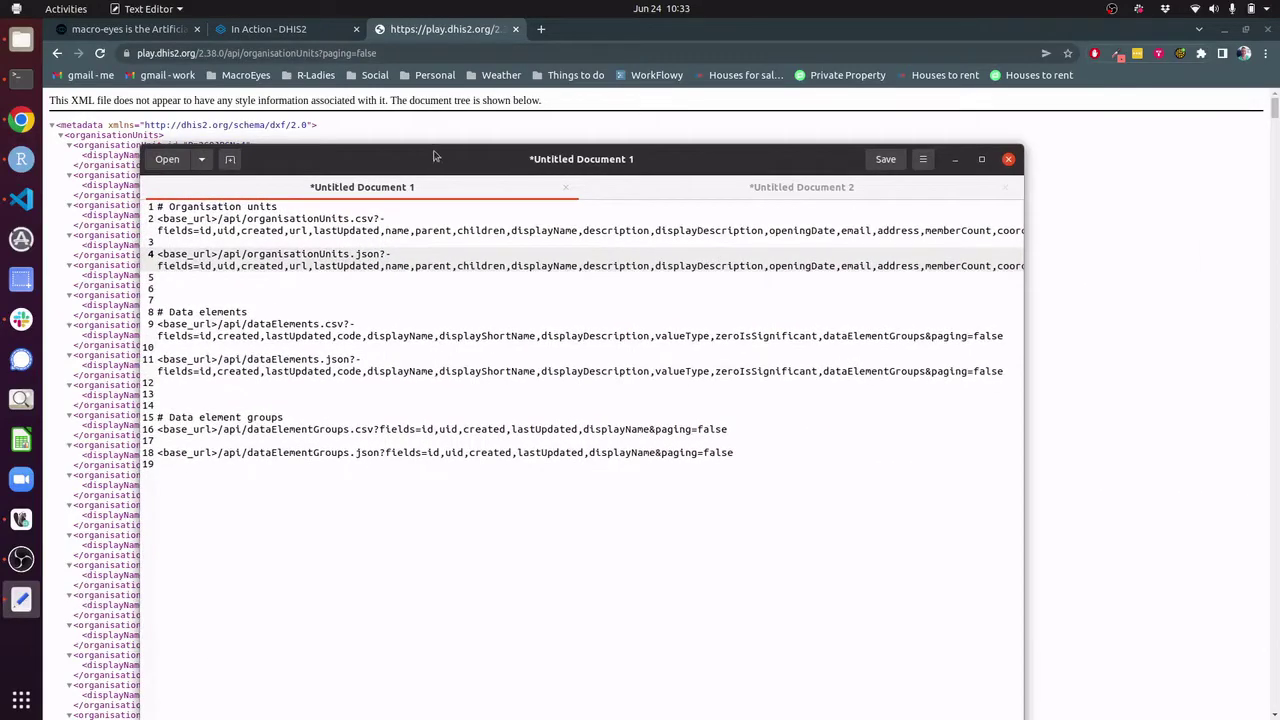
pyautogui.click(981, 159)
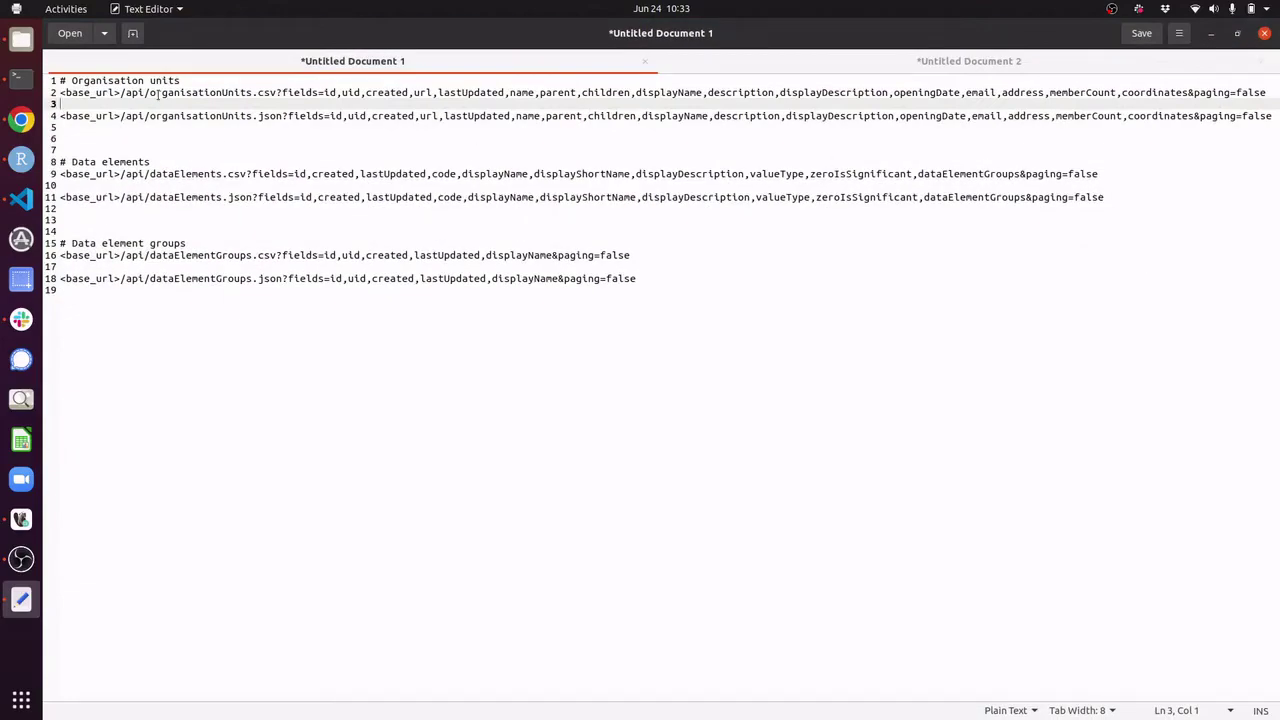
pyautogui.moveTo(122, 92); pyautogui.dragTo(60, 93)
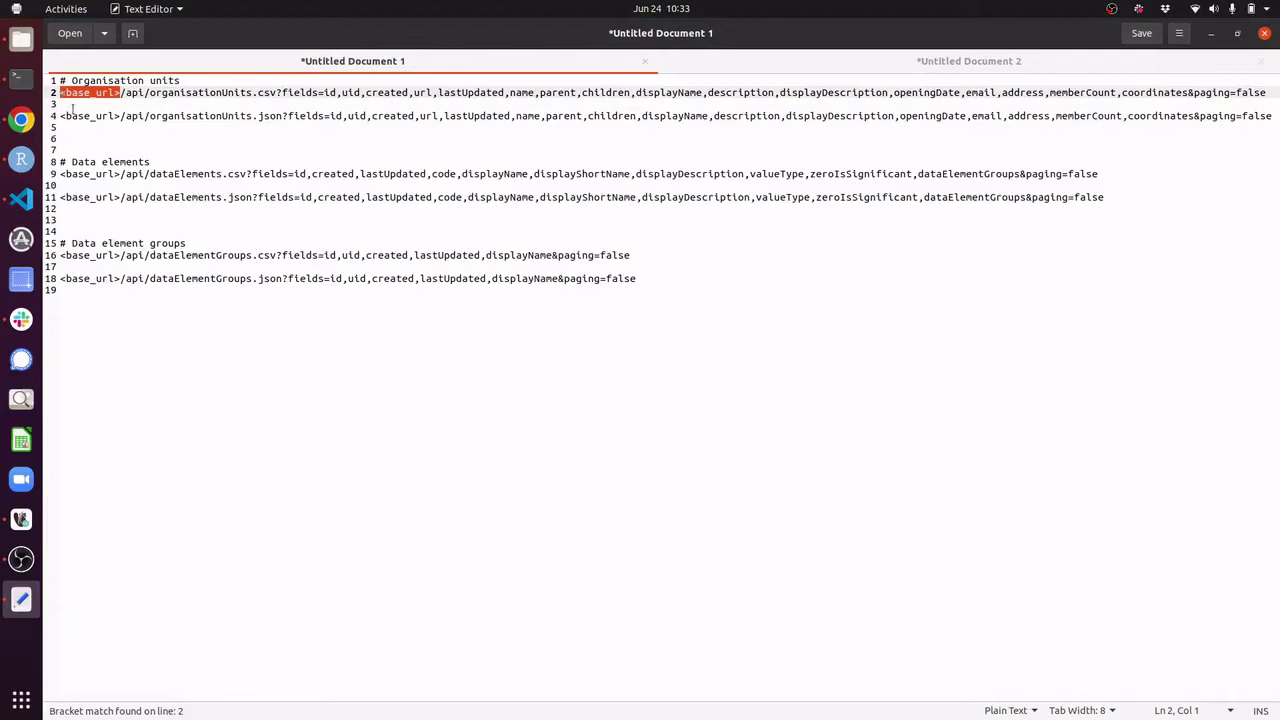
pyautogui.click(122, 92)
pyautogui.doubleClick(181, 92)
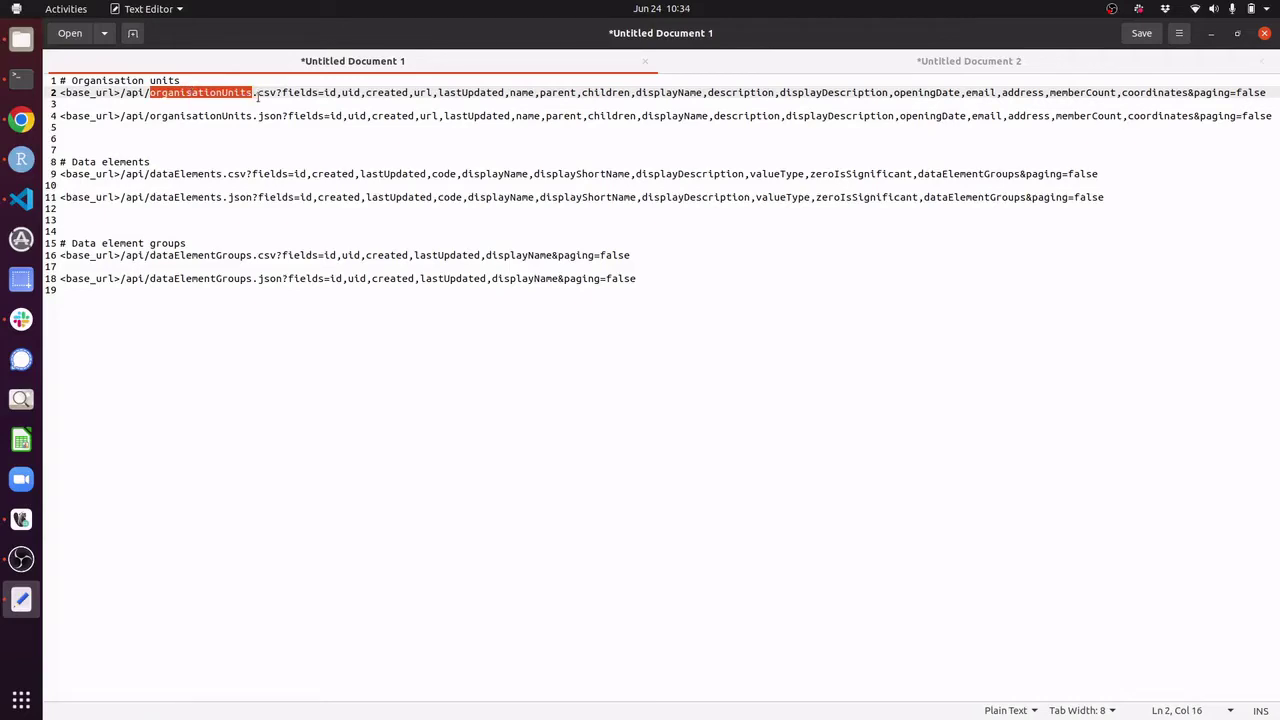
pyautogui.moveTo(254, 92); pyautogui.dragTo(279, 92)
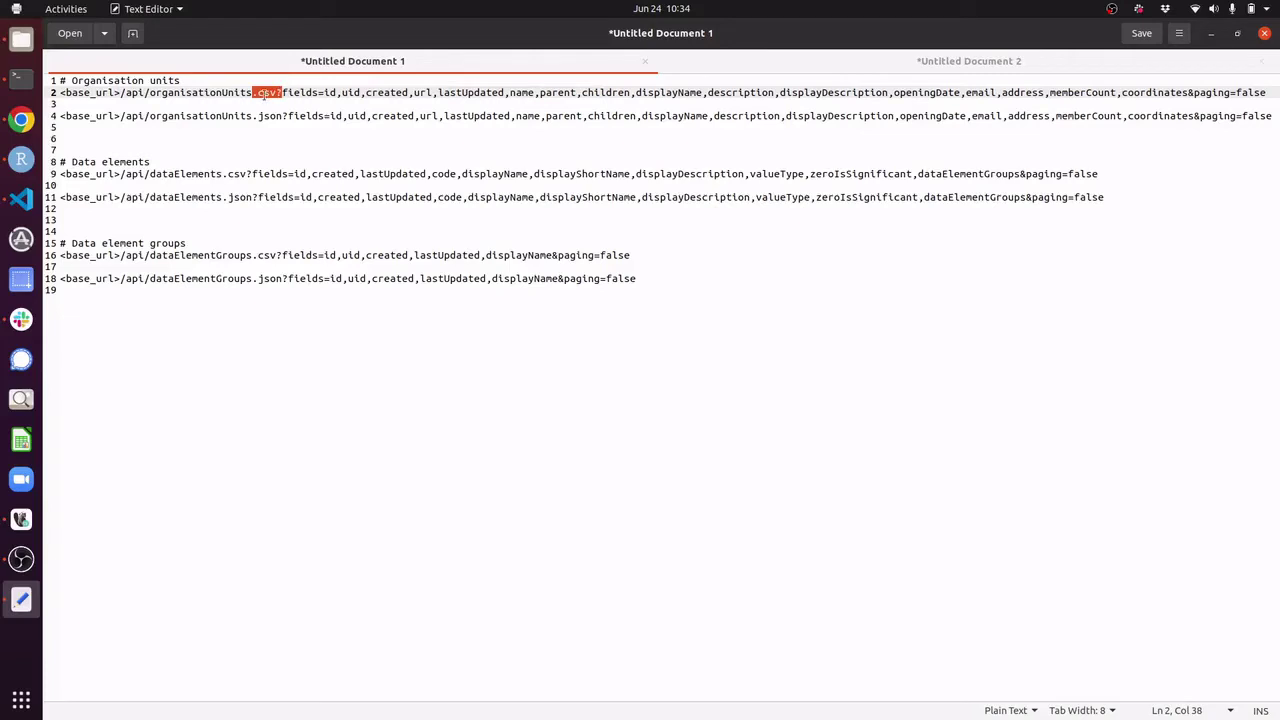
pyautogui.click(273, 92)
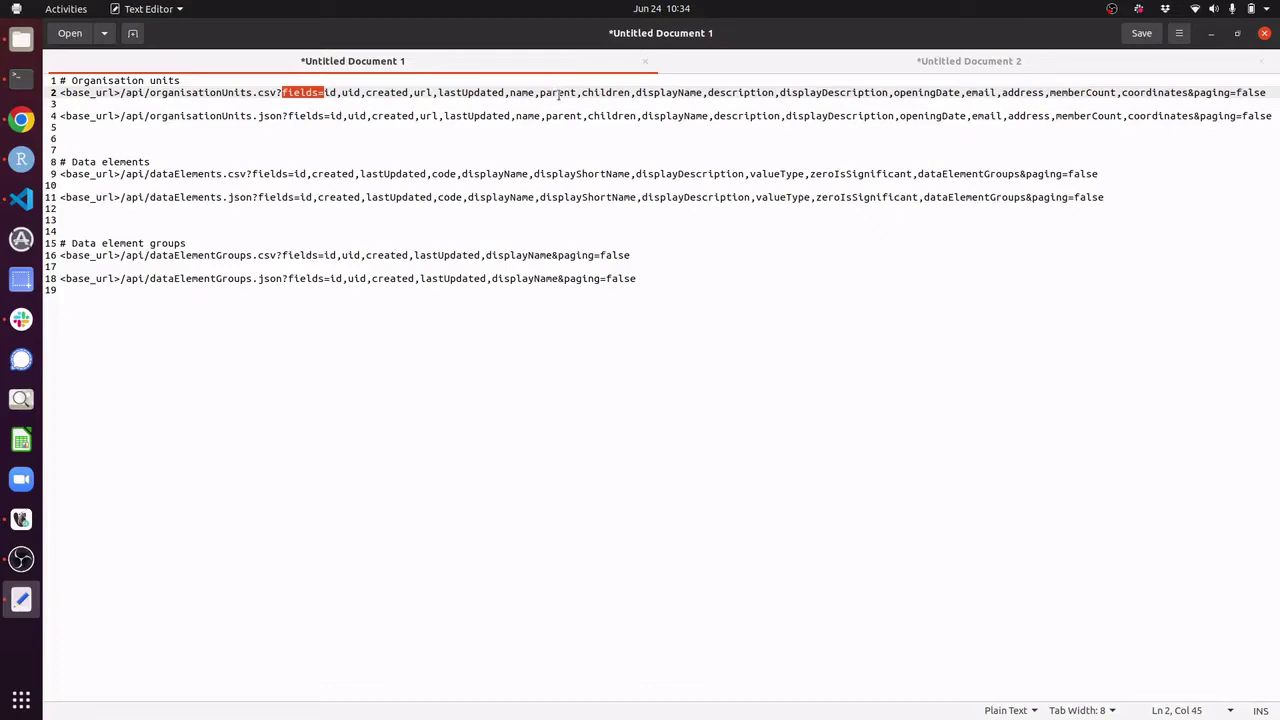
# Step: Highlight the description field in the organisation units CSV query
pyautogui.doubleClick(750, 93)
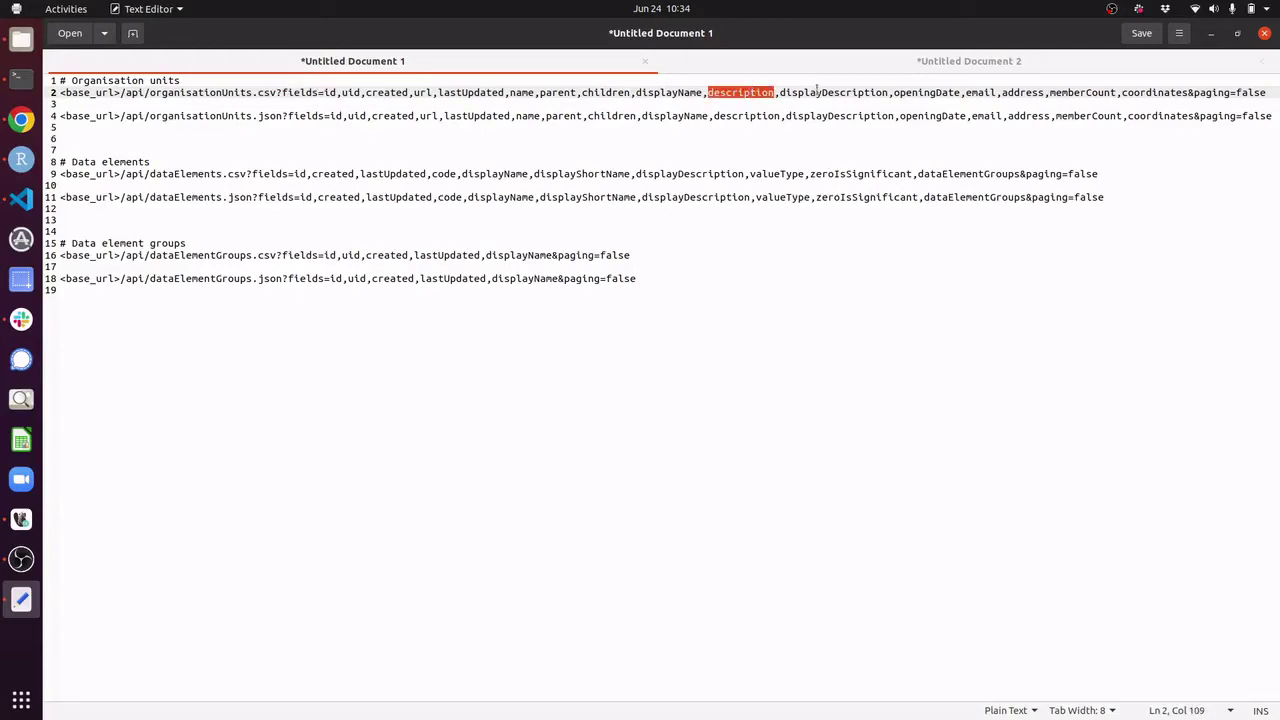
# Step: Copy line 2's organisation units CSV query, with fields id through coordinates and paging=false
pyautogui.click(967, 92)
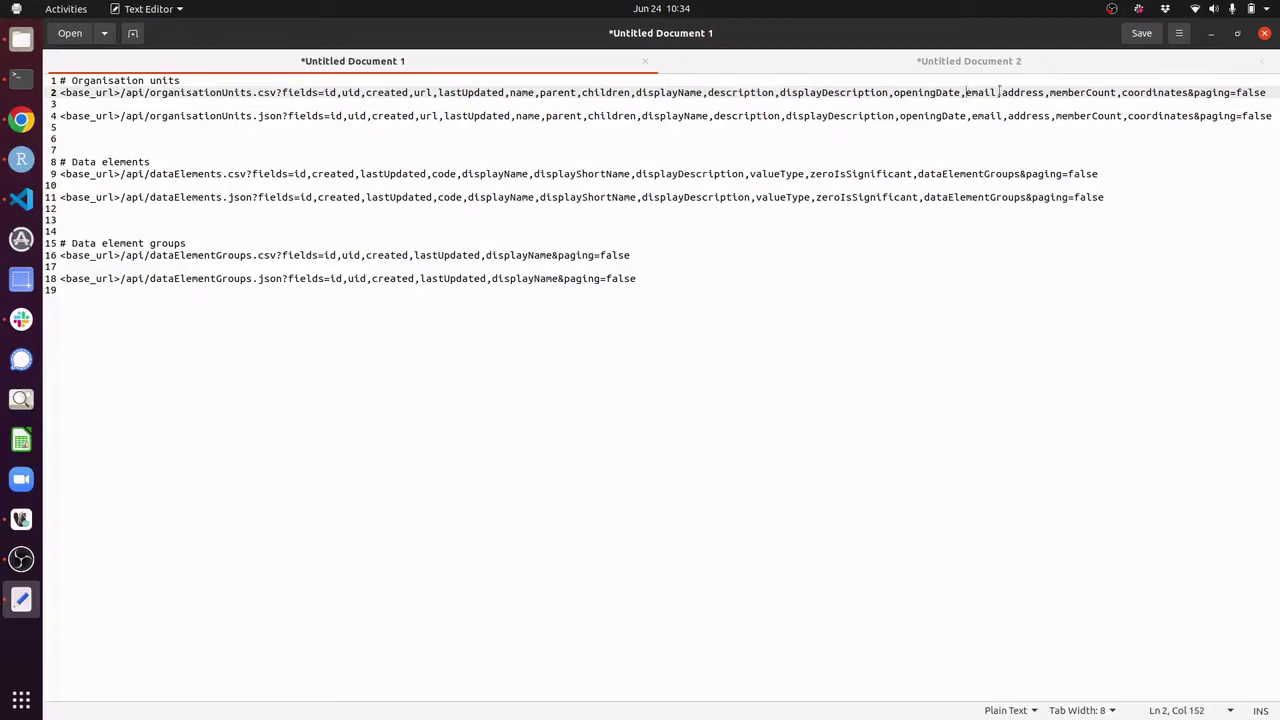
pyautogui.doubleClick(1134, 92)
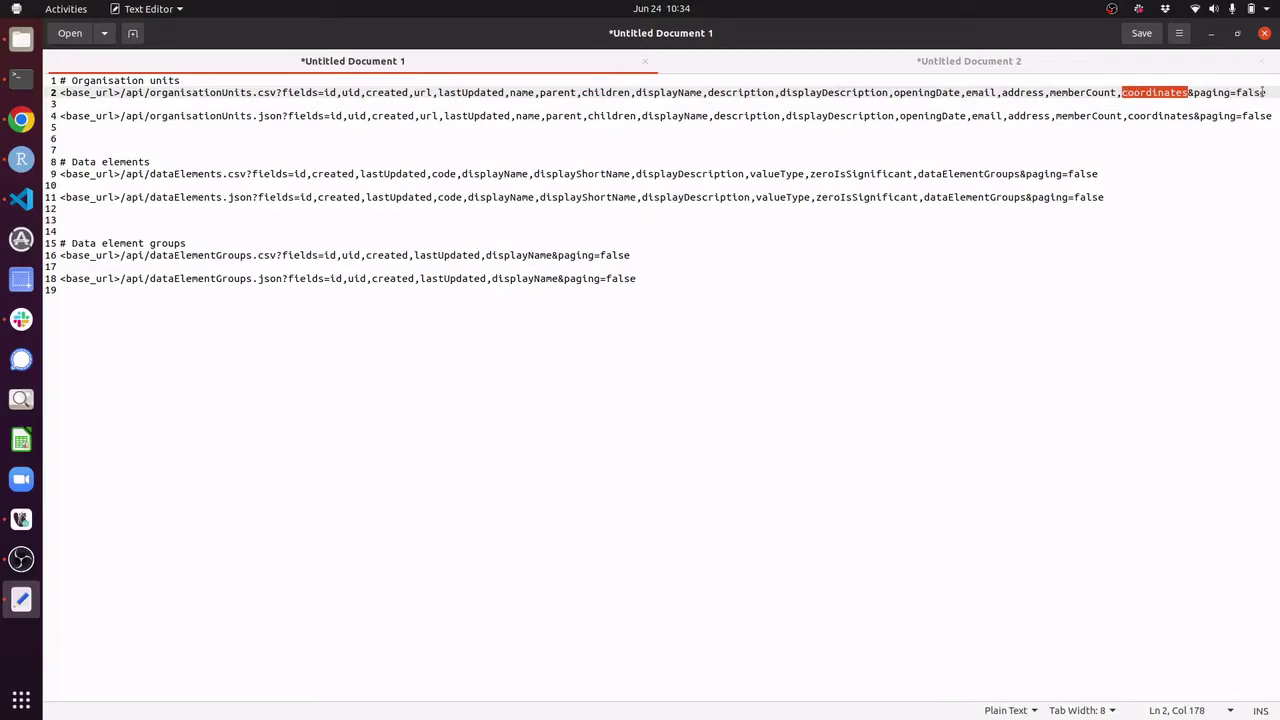
pyautogui.moveTo(1266, 92); pyautogui.dragTo(150, 92)
pyautogui.hotkey('ctrl', 'c')
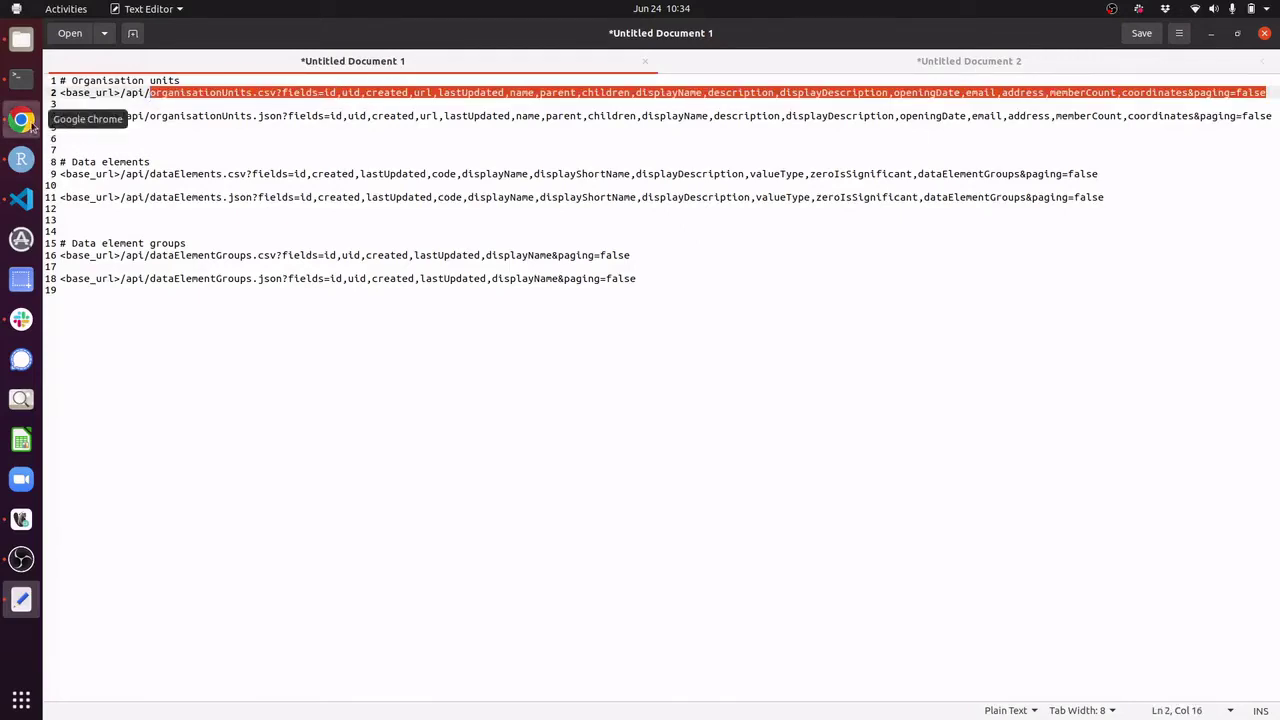
pyautogui.click(21, 119)
# Step: Swap organisationUnits?paging=false for the pasted CSV query and open the downloaded CSV in Calc
pyautogui.click(276, 54)
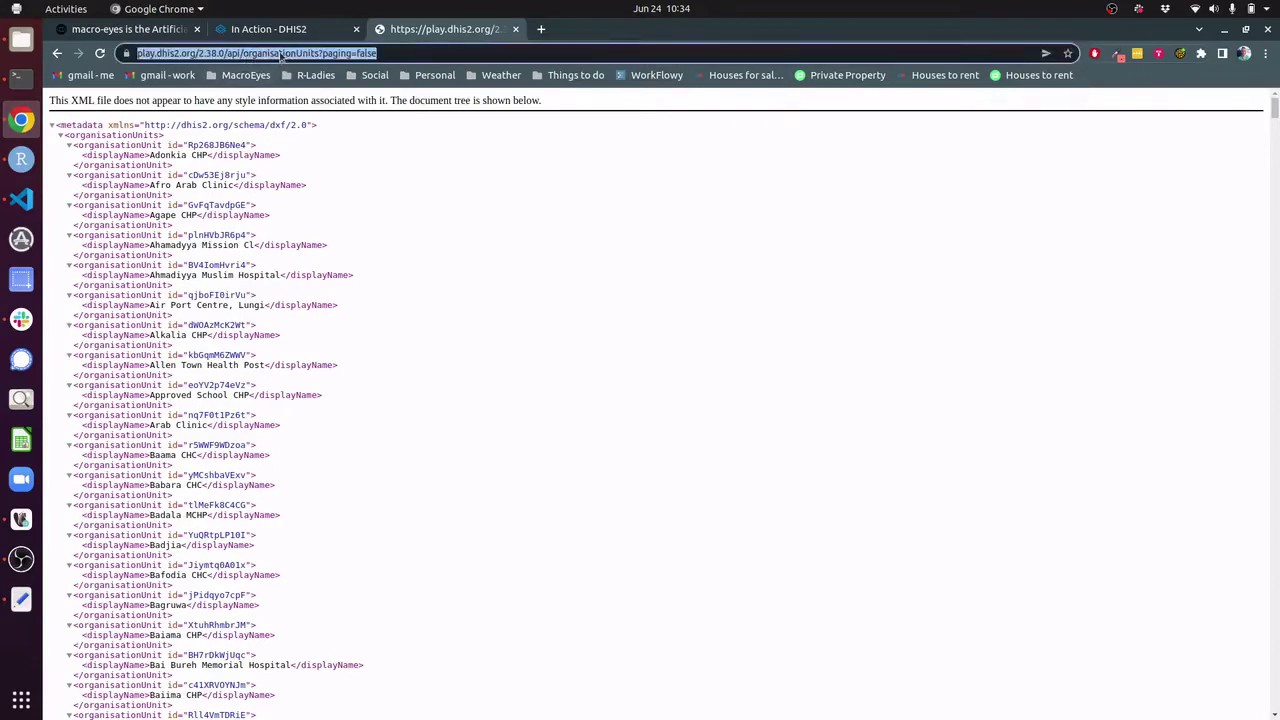
pyautogui.click(272, 53)
pyautogui.moveTo(272, 53); pyautogui.dragTo(410, 56)
pyautogui.press('BackSpace')
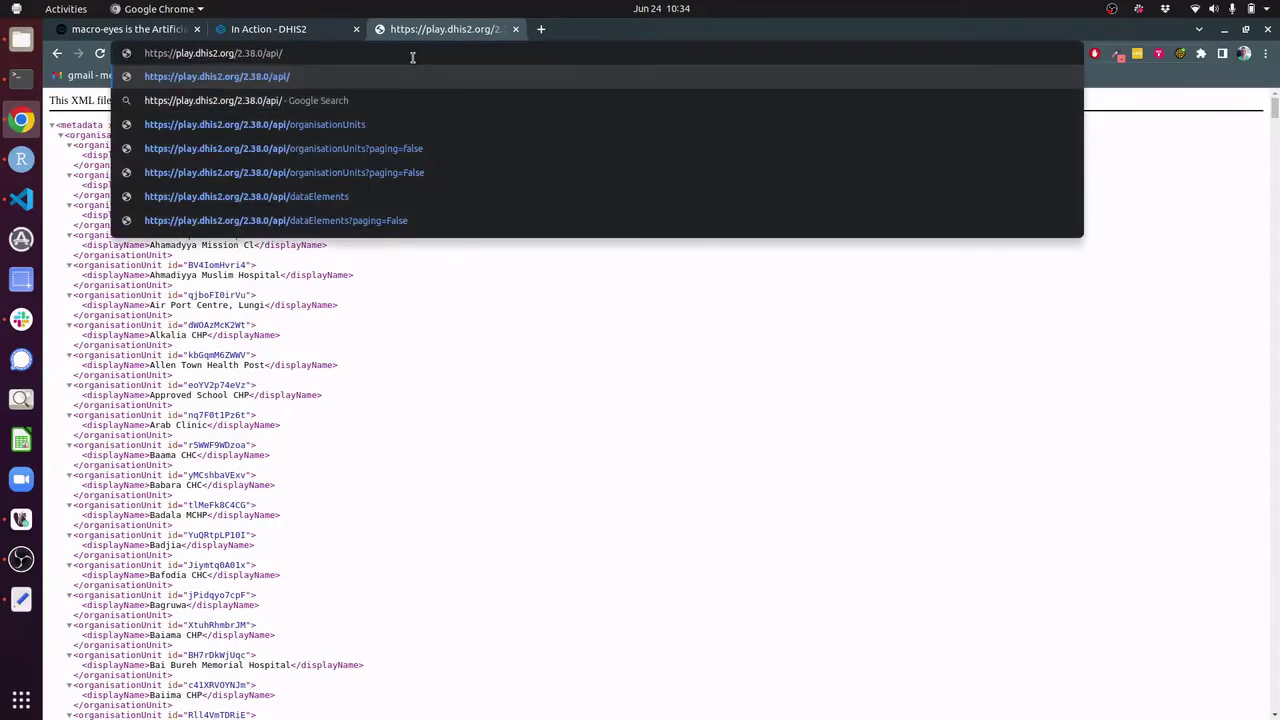
pyautogui.hotkey('ctrl', 'v')
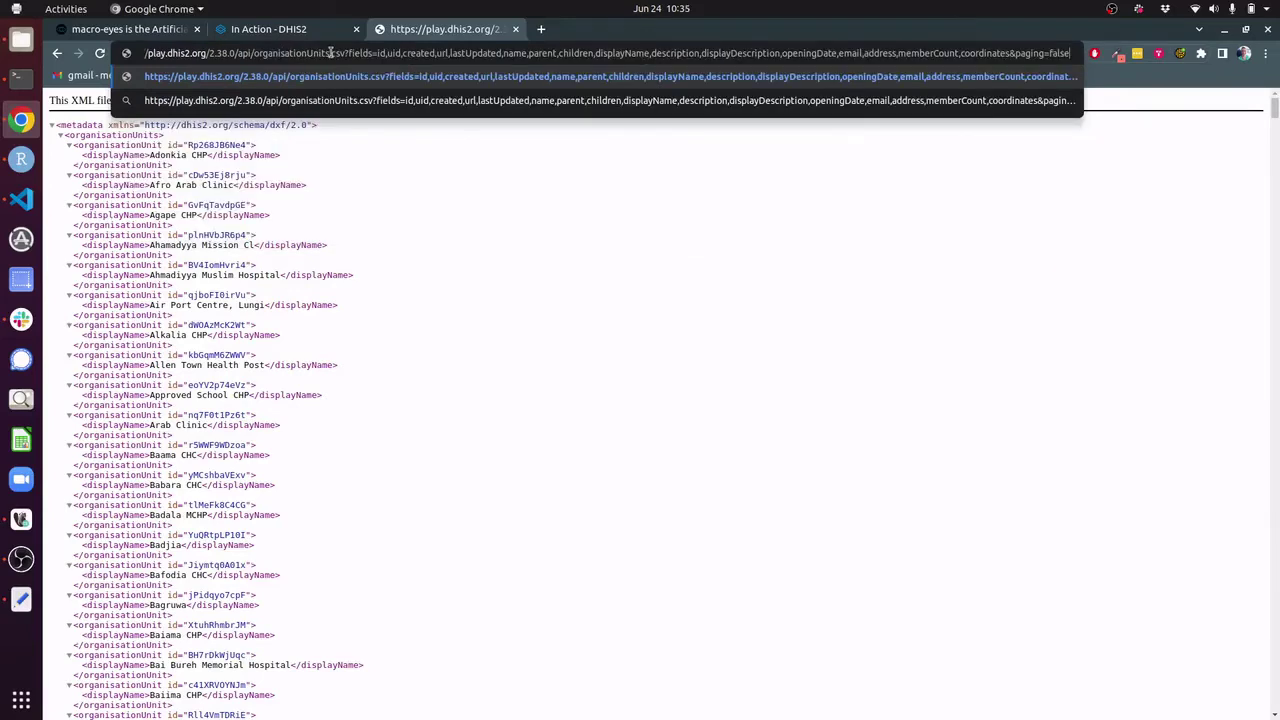
pyautogui.press('Return')
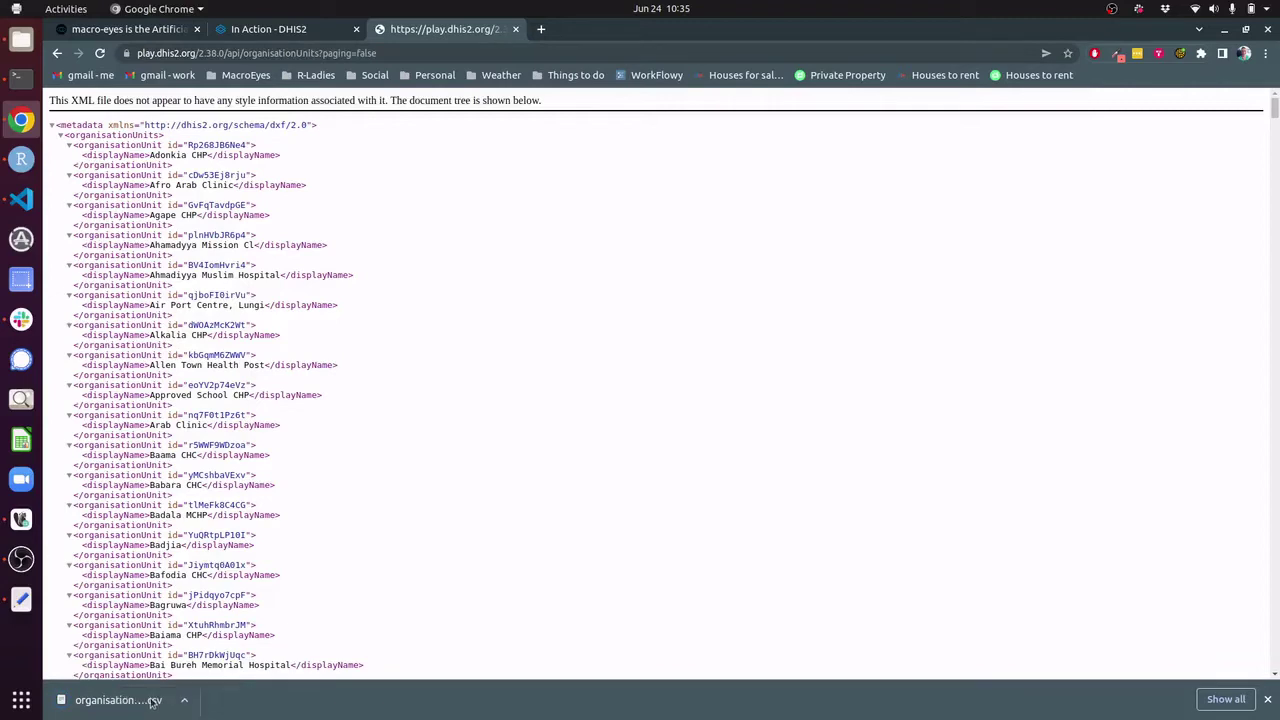
pyautogui.click(128, 705)
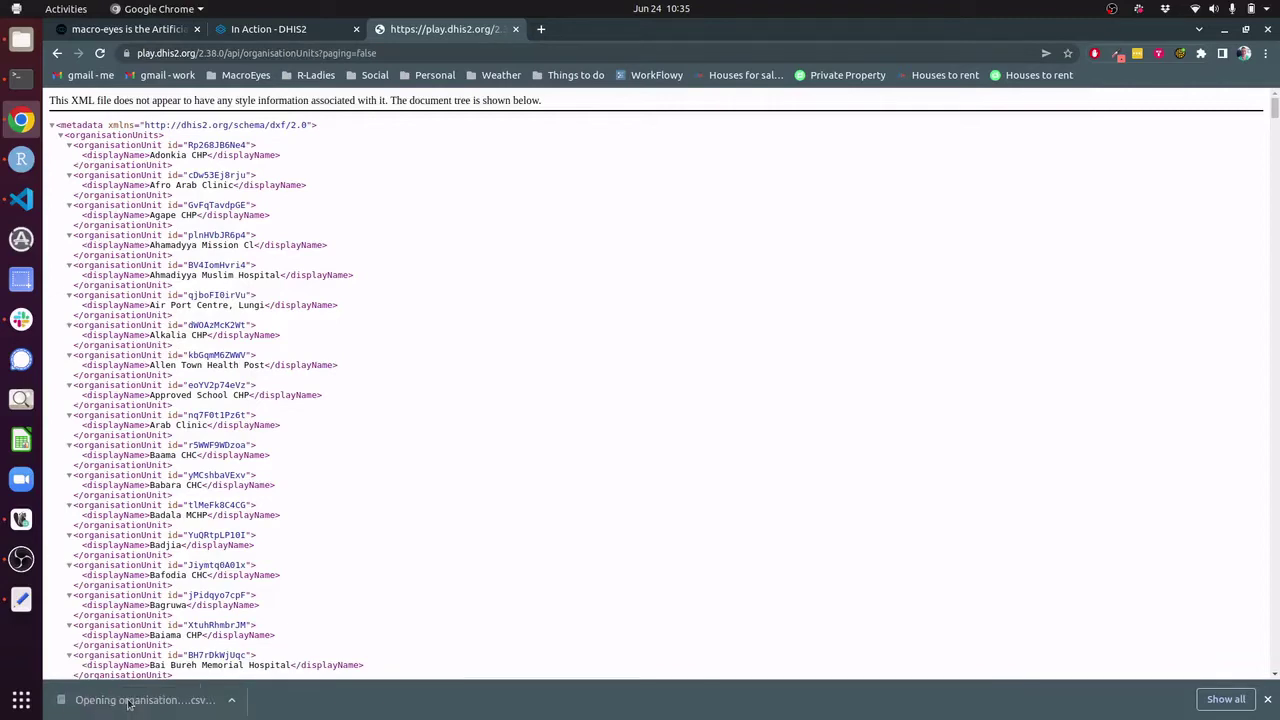
pyautogui.click(795, 565)
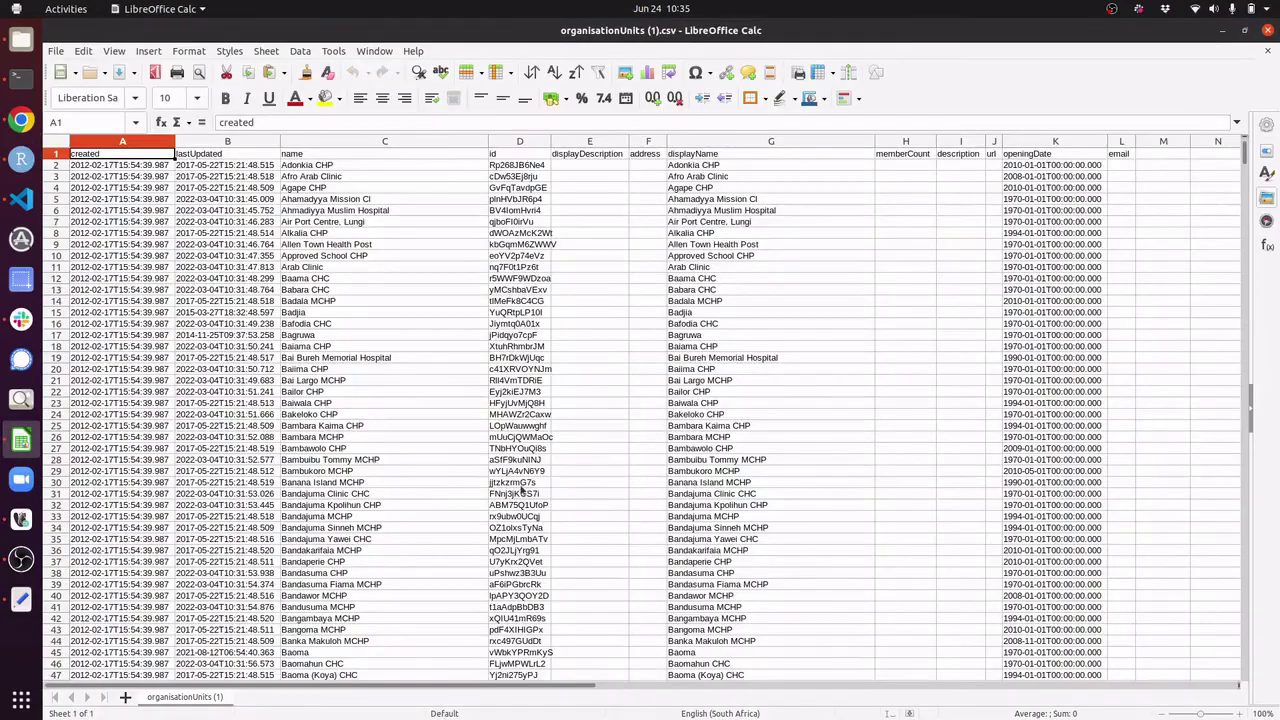
# Step: Inspect the name column C, the id column D and the displayName header in G1
pyautogui.click(346, 155)
pyautogui.click(350, 141)
pyautogui.click(541, 142)
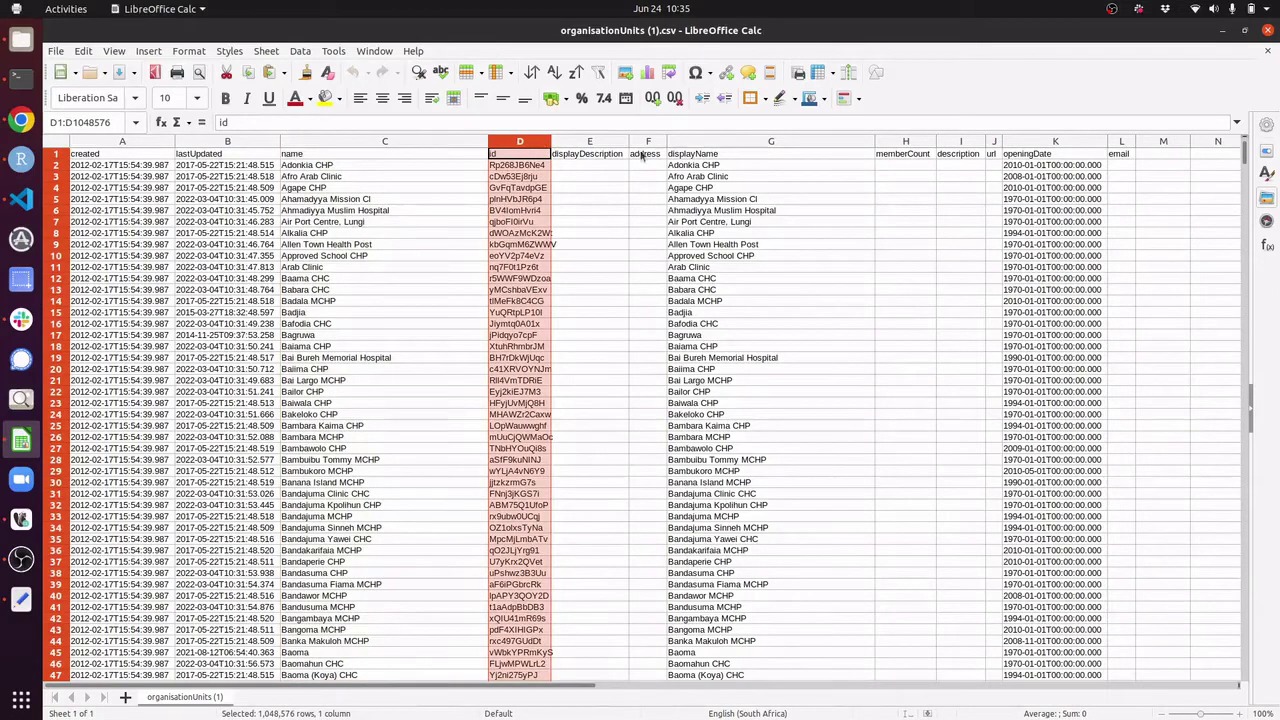
pyautogui.click(701, 154)
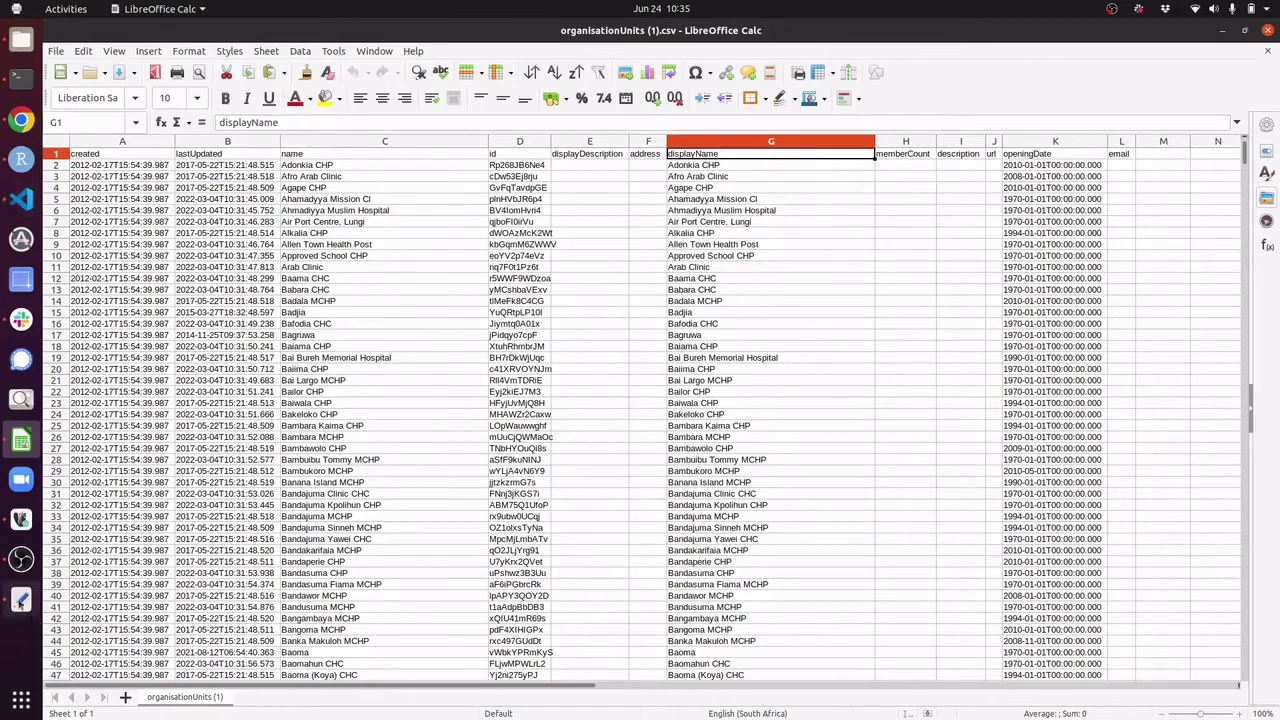
pyautogui.click(21, 598)
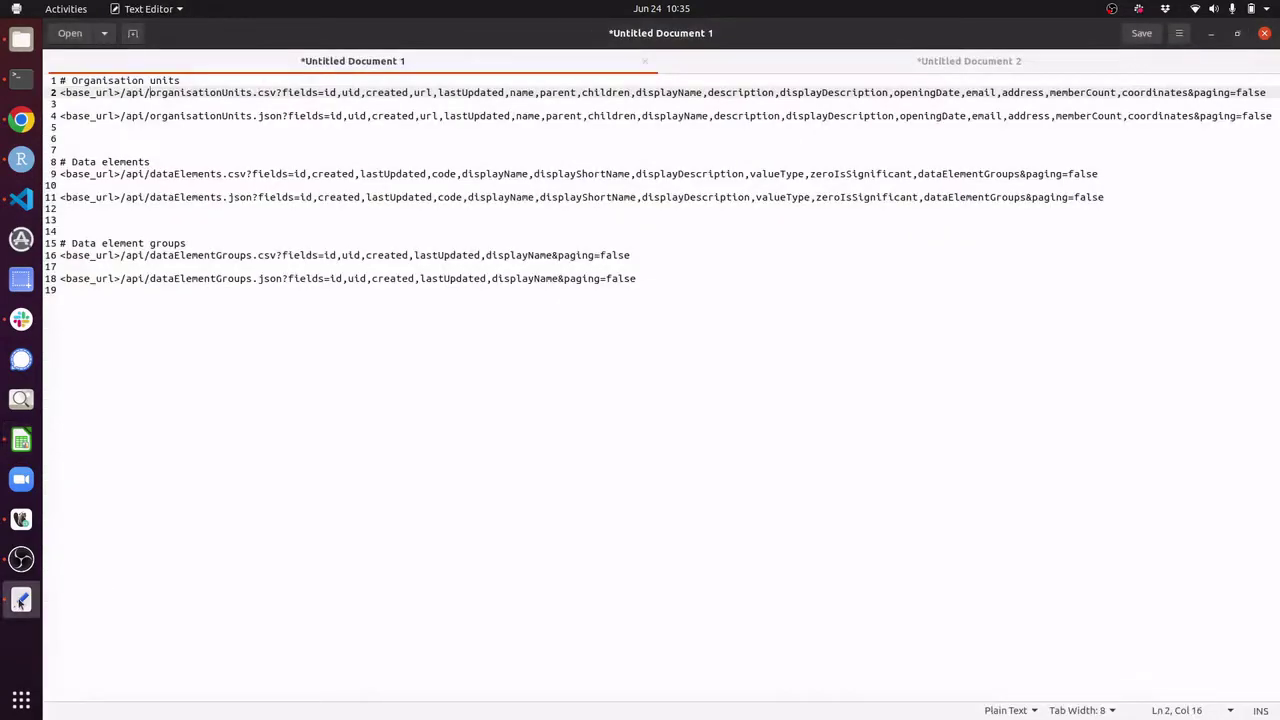
# Step: Copy line 4's organisation units JSON query, from organisationUnits to the end
pyautogui.click(557, 92)
pyautogui.doubleClick(1142, 92)
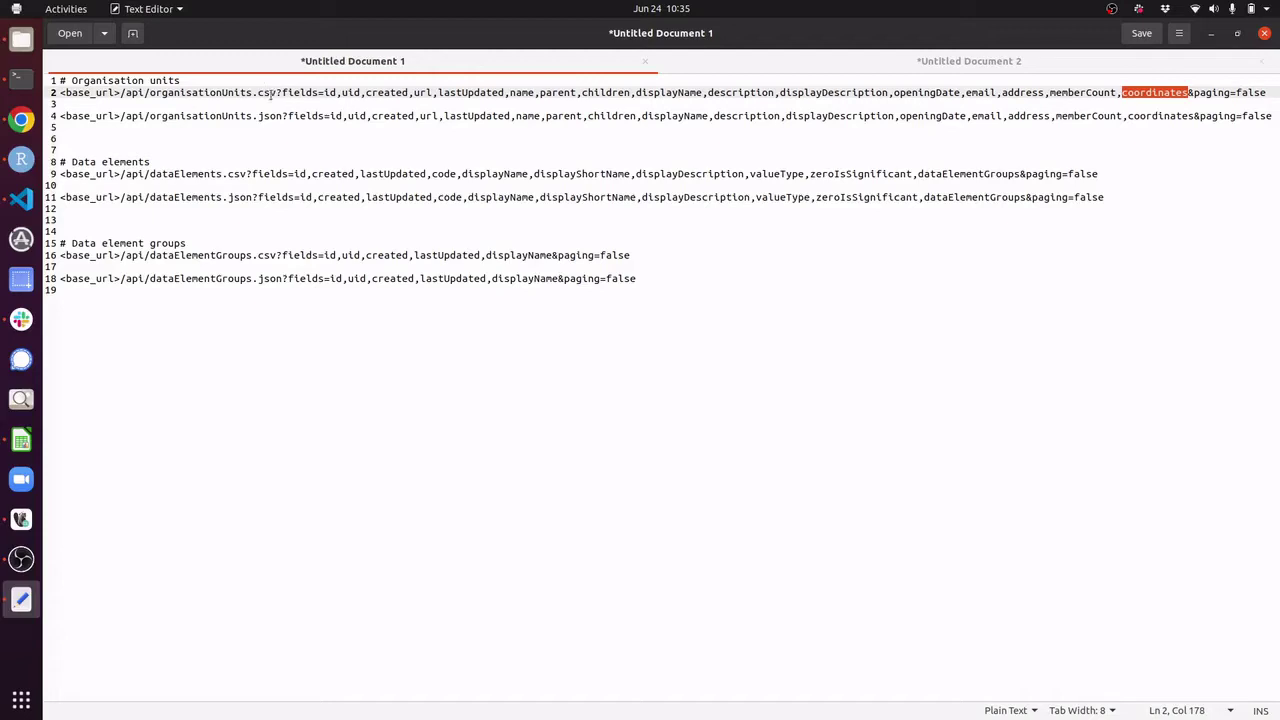
pyautogui.click(278, 92)
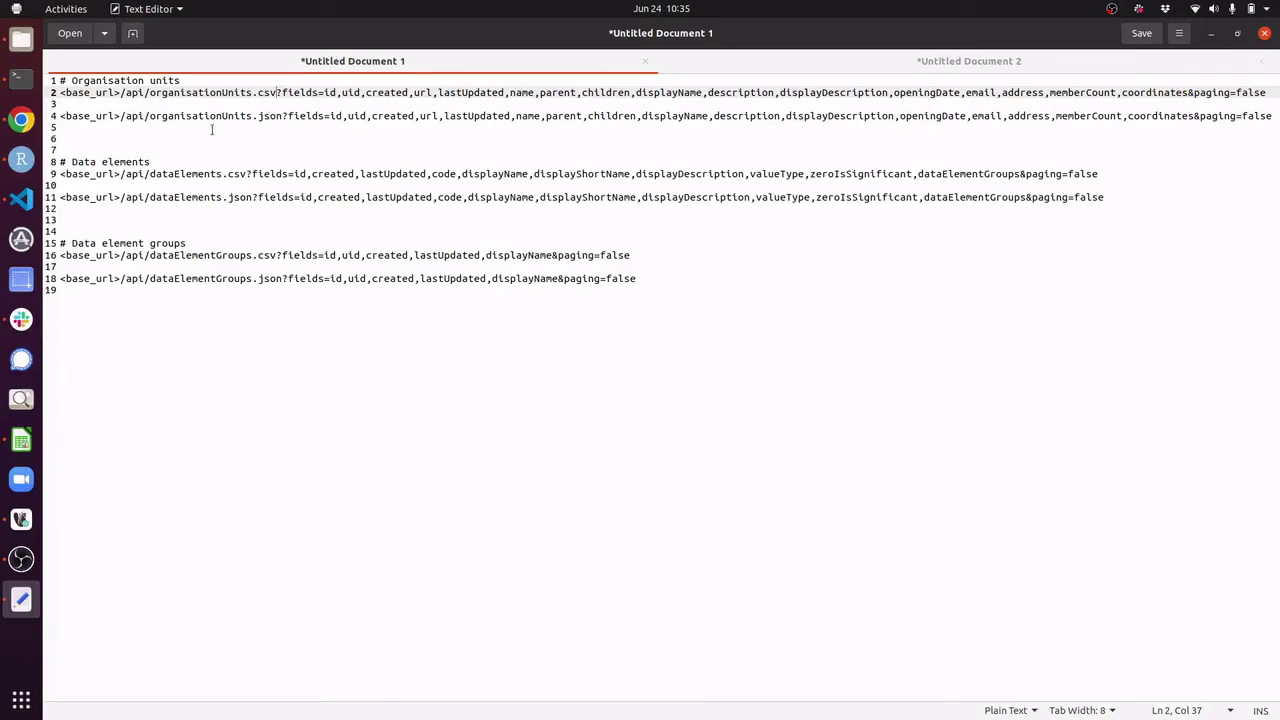
pyautogui.moveTo(169, 116); pyautogui.dragTo(1272, 116)
pyautogui.click(169, 116)
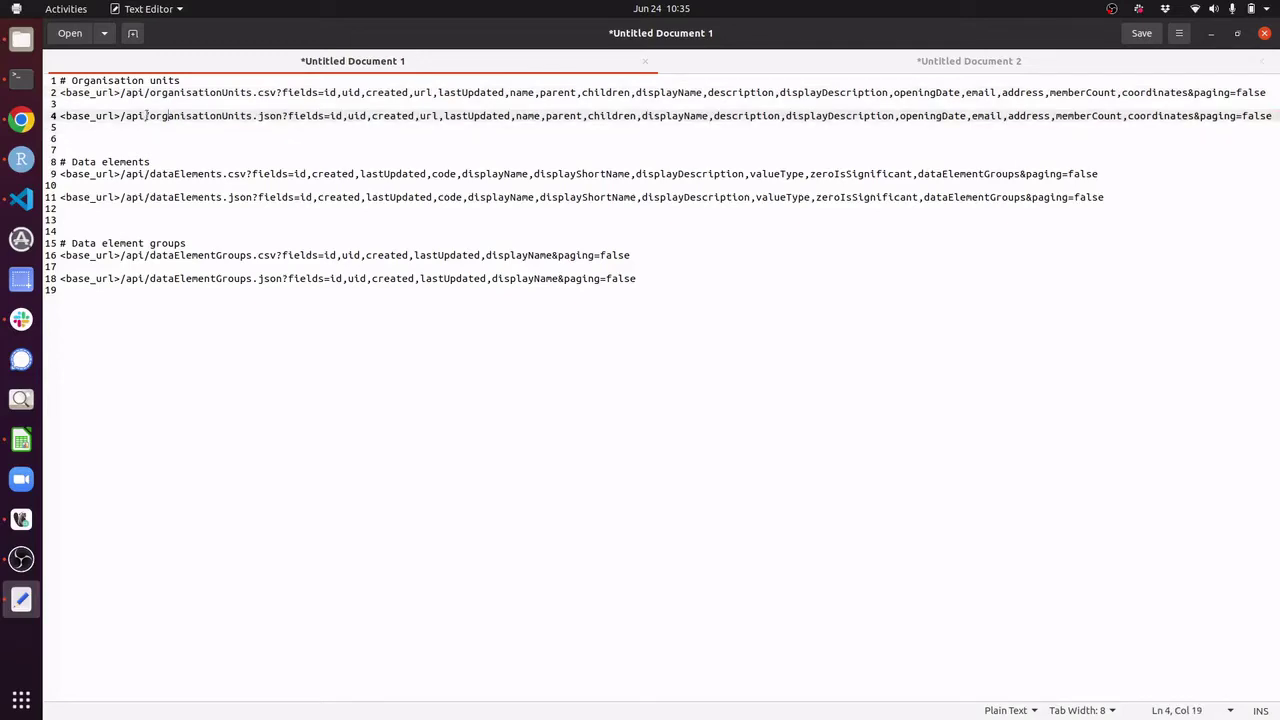
pyautogui.moveTo(150, 117); pyautogui.dragTo(1275, 114)
pyautogui.hotkey('ctrl', 'c')
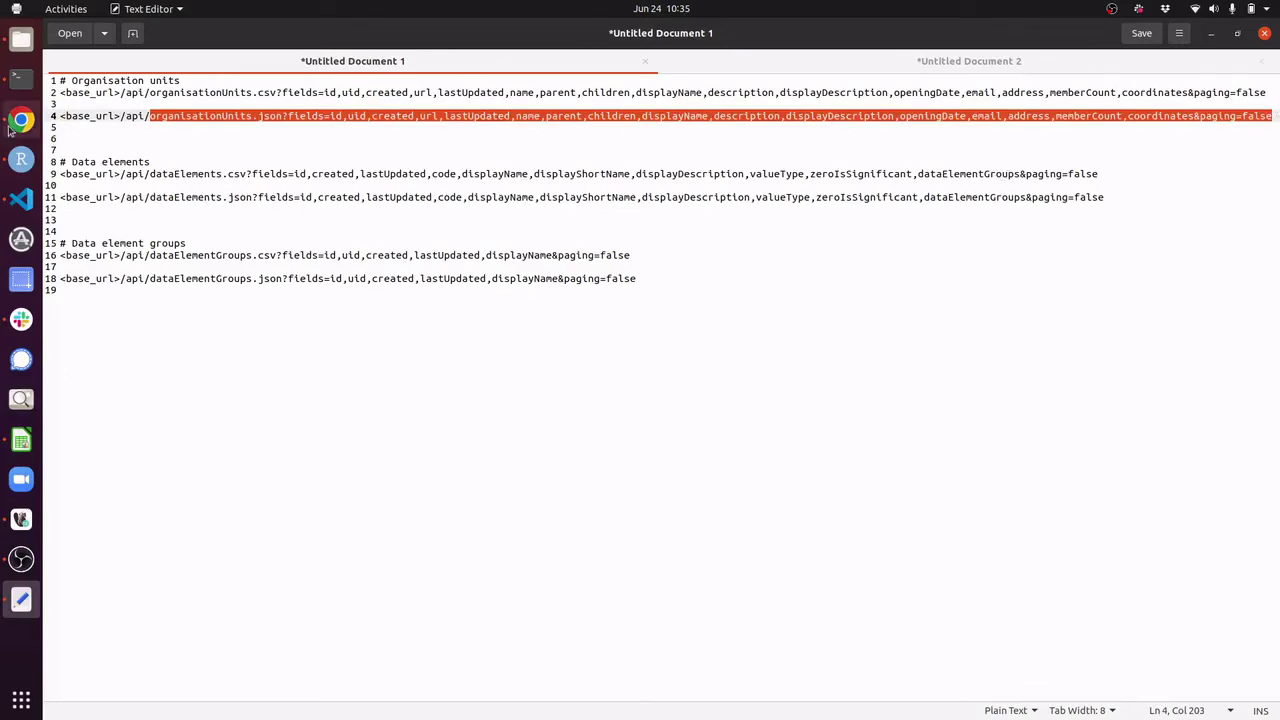
pyautogui.click(21, 120)
# Step: Replace organisationUnits?paging=false in the address with the JSON query and load it
pyautogui.click(240, 53)
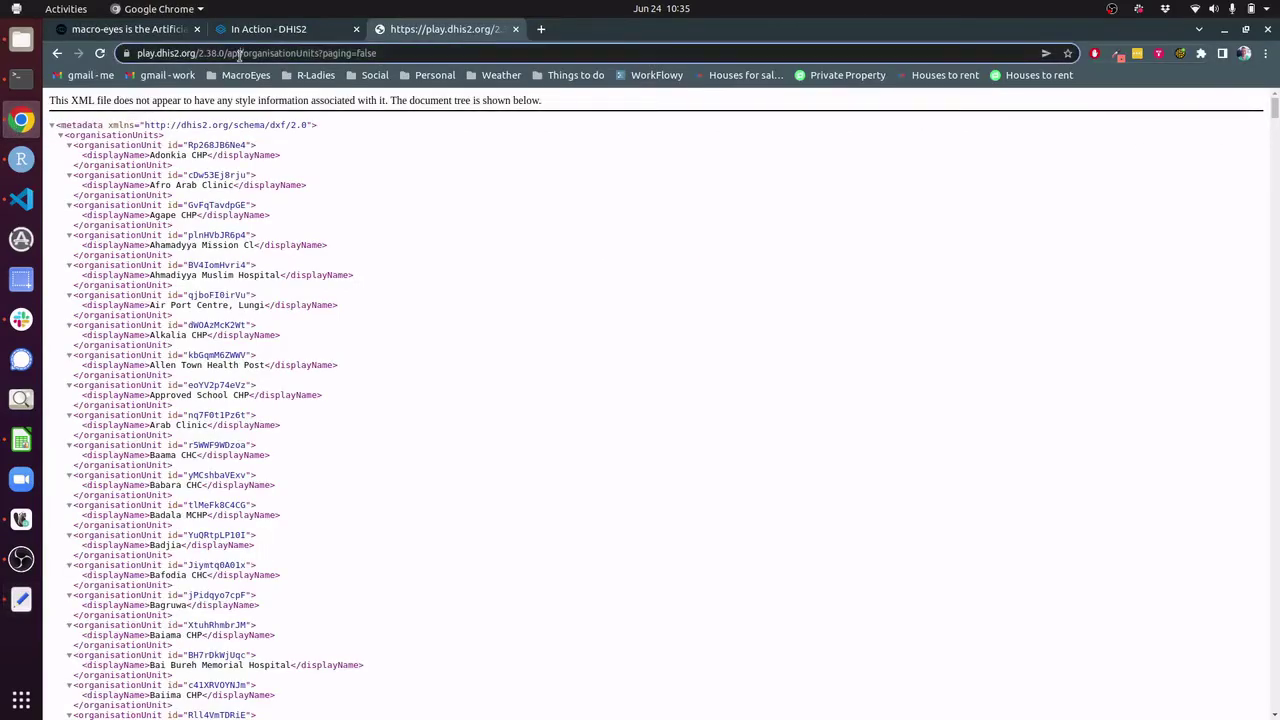
pyautogui.click(246, 53)
pyautogui.moveTo(274, 53); pyautogui.dragTo(443, 57)
pyautogui.press('BackSpace')
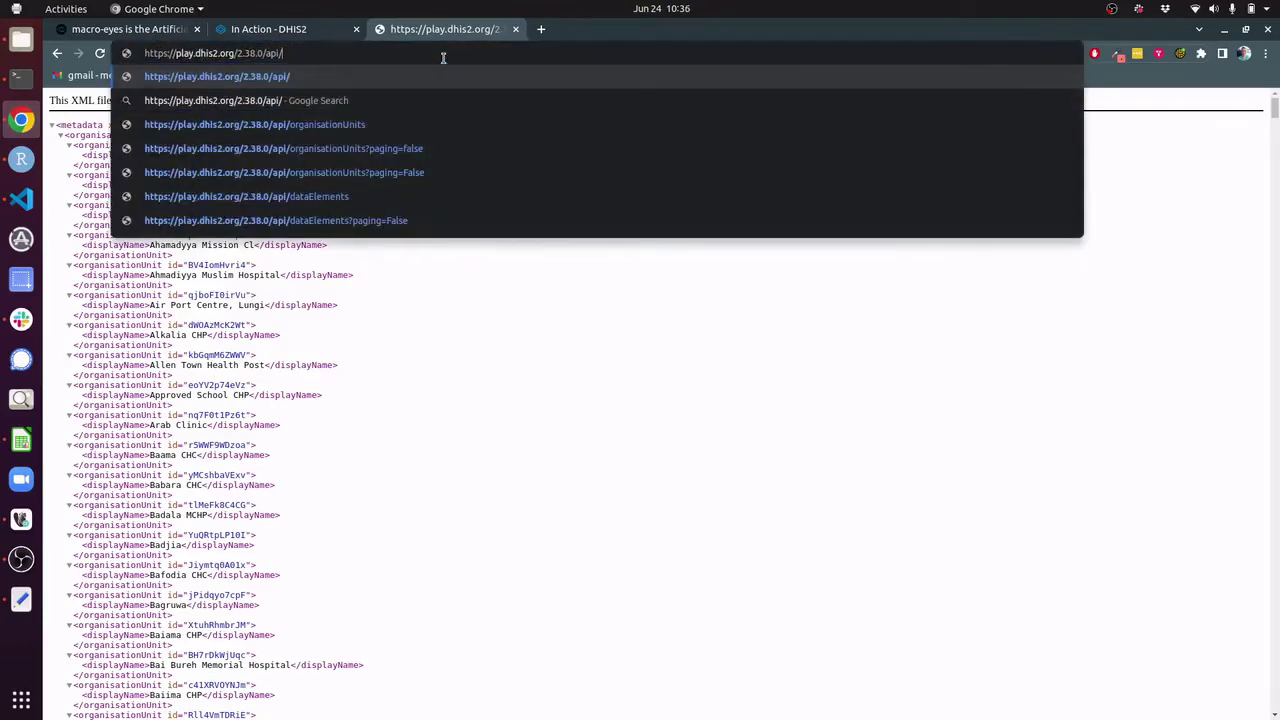
pyautogui.hotkey('ctrl', 'v')
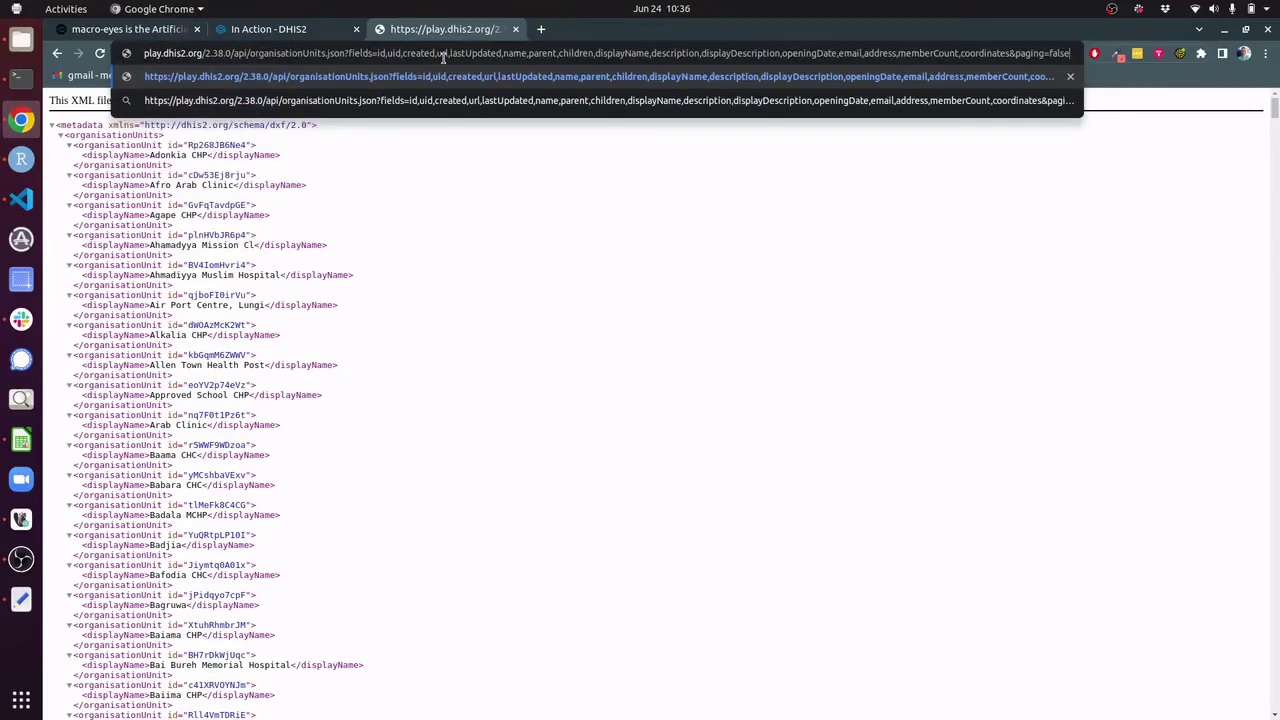
pyautogui.press('Return')
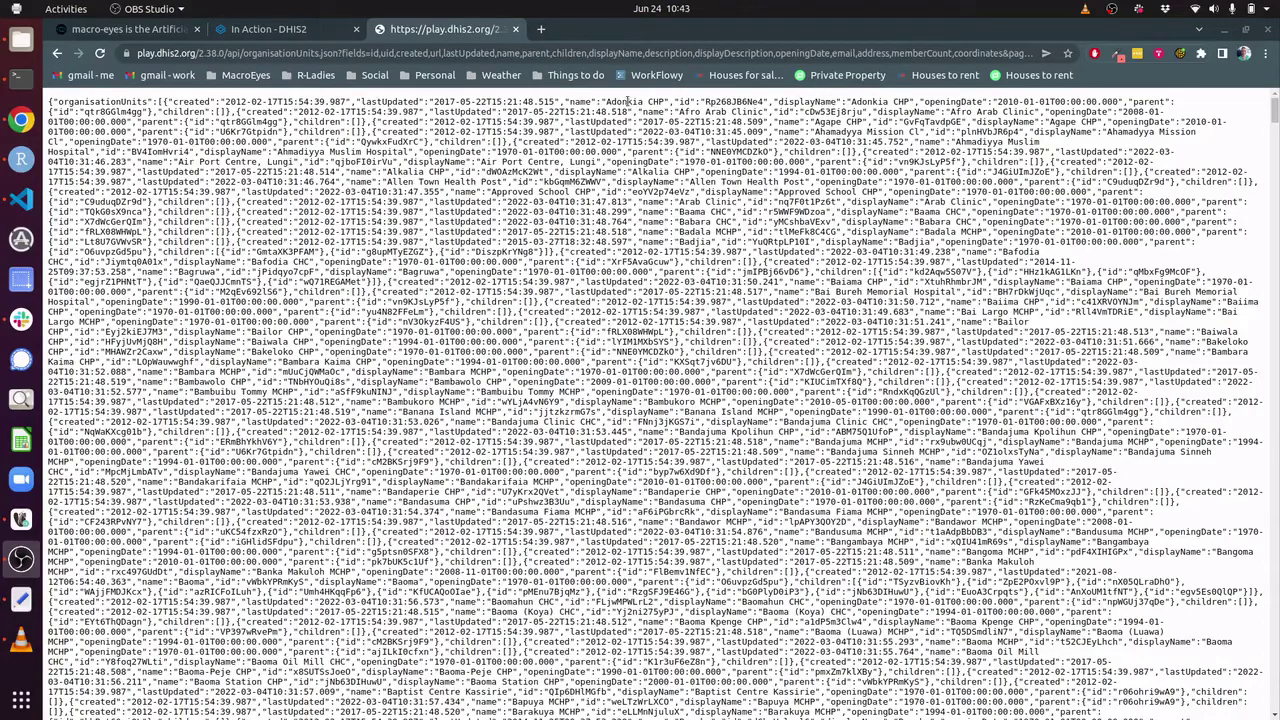
# Step: Review the Adonkia CHP name, parent and children fields, then select the whole JSON response
pyautogui.moveTo(603, 101); pyautogui.dragTo(667, 102)
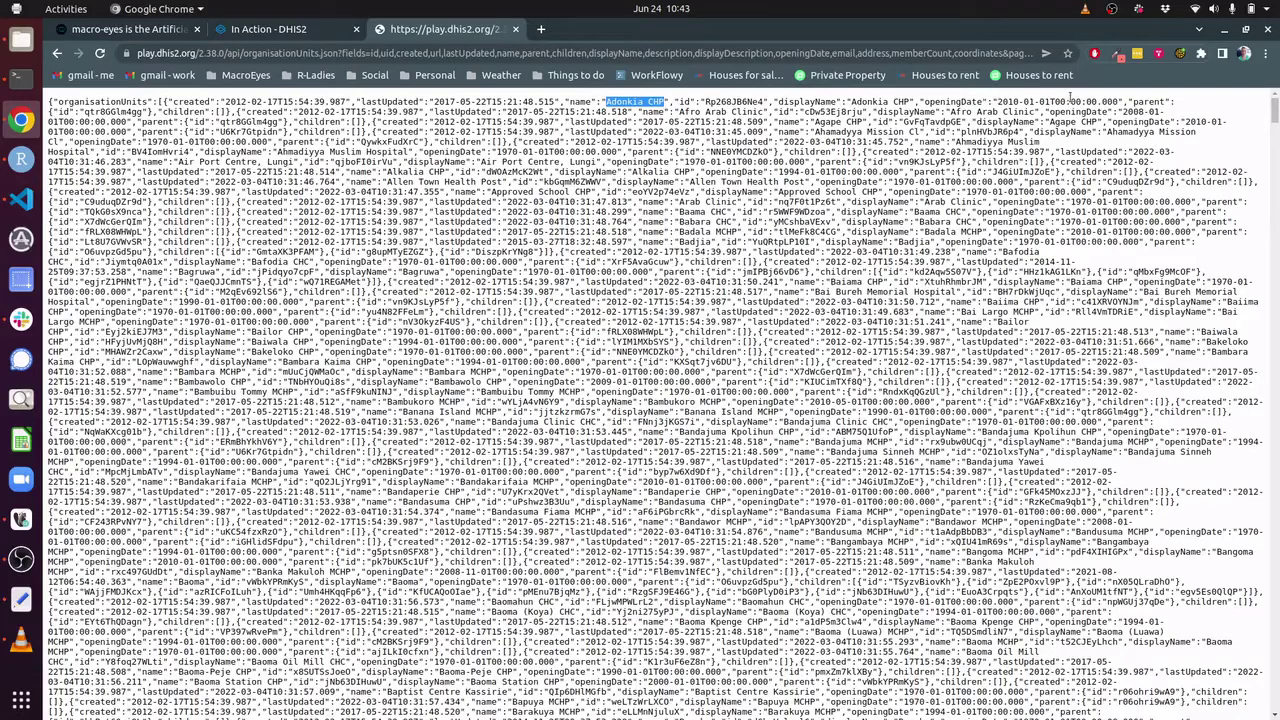
pyautogui.doubleClick(1148, 101)
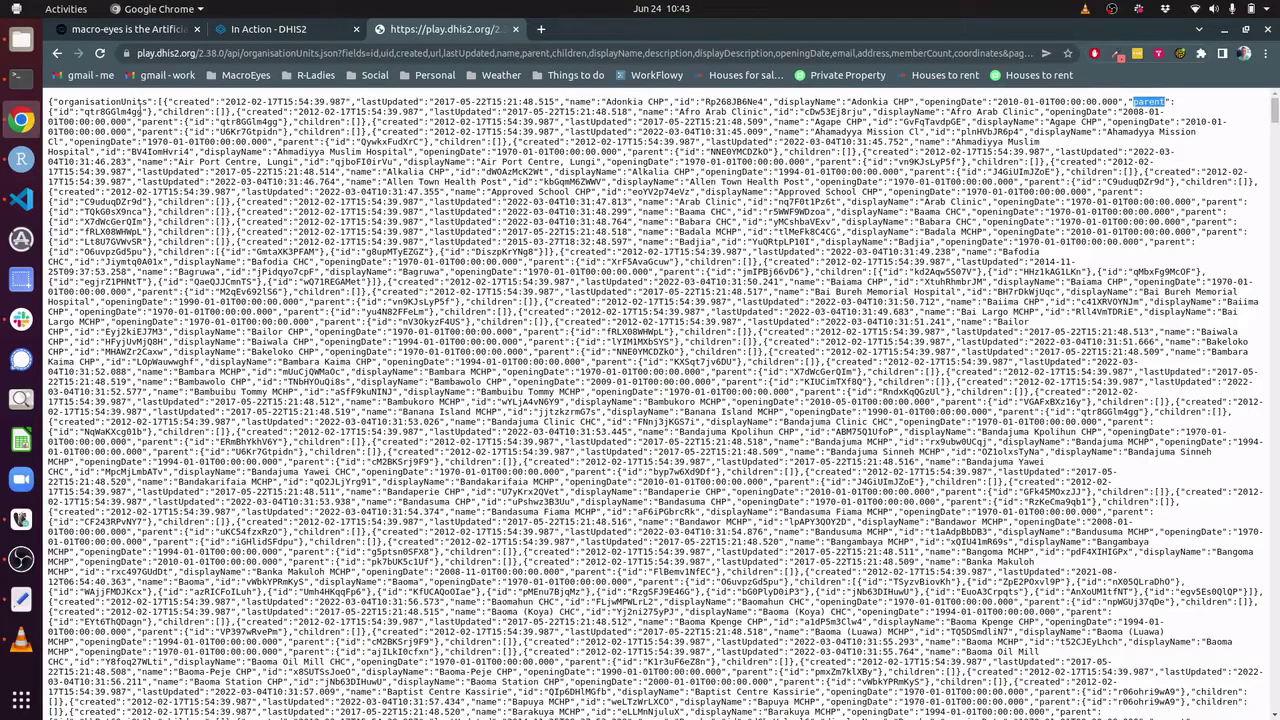
pyautogui.click(198, 110)
pyautogui.doubleClick(190, 111)
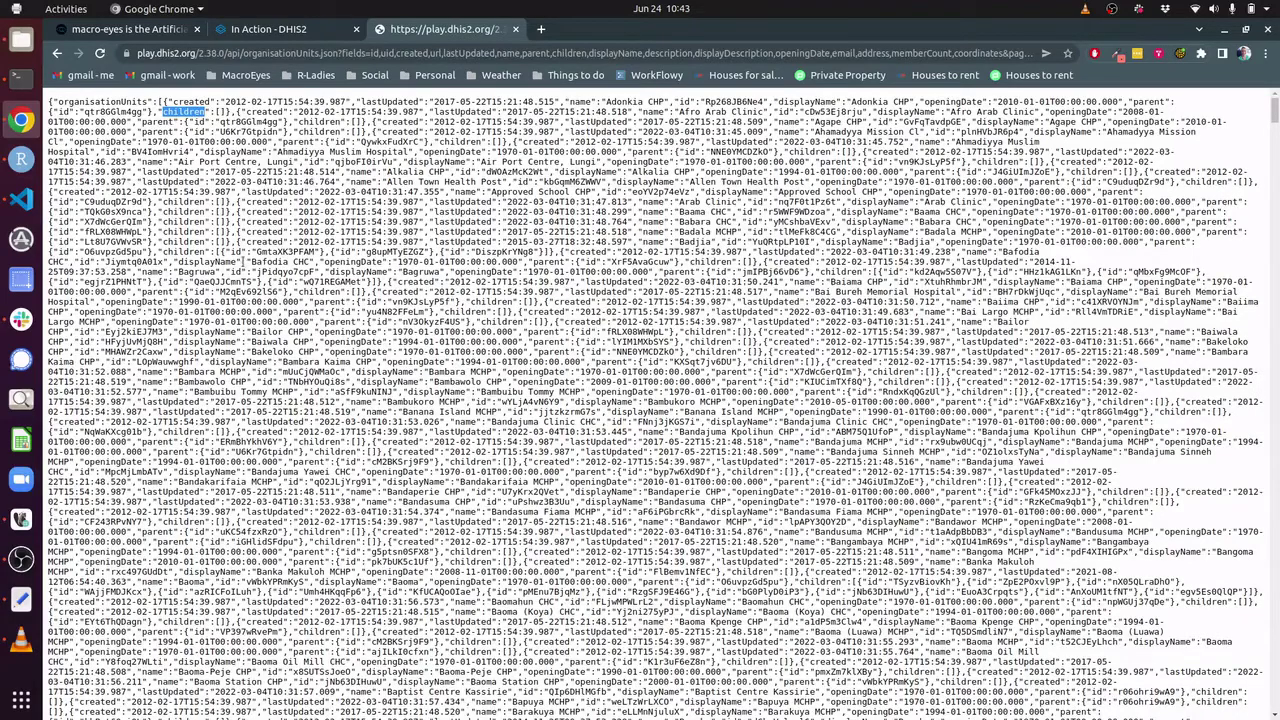
pyautogui.click(185, 112)
pyautogui.hotkey('ctrl', 'a')
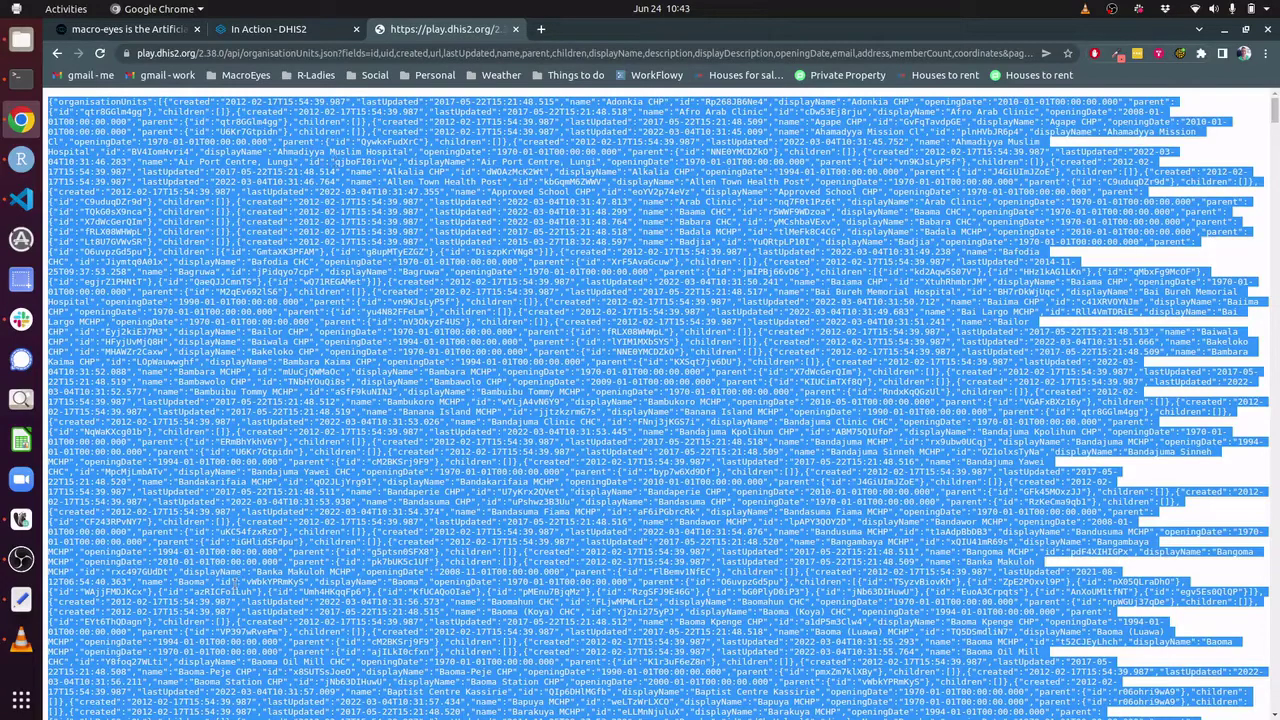
# Step: Paste the copied organisation units JSON into a new blank Text Editor document
pyautogui.click(21, 600)
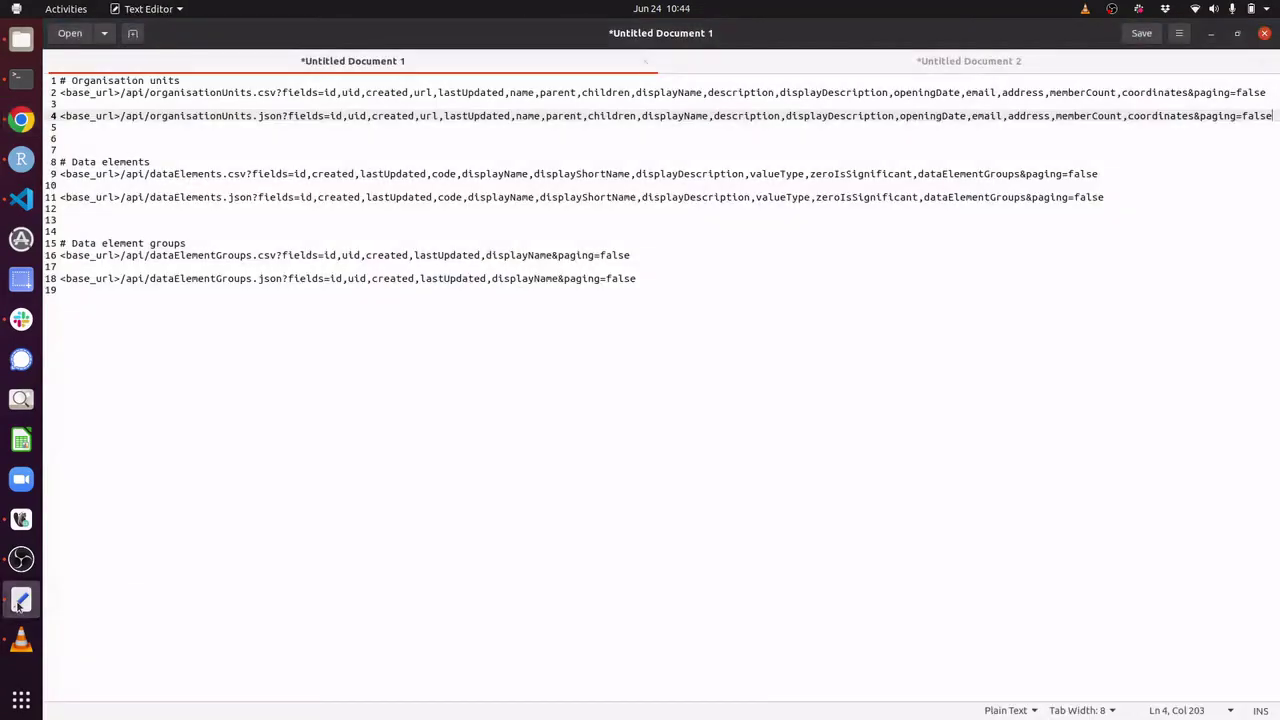
pyautogui.click(439, 357)
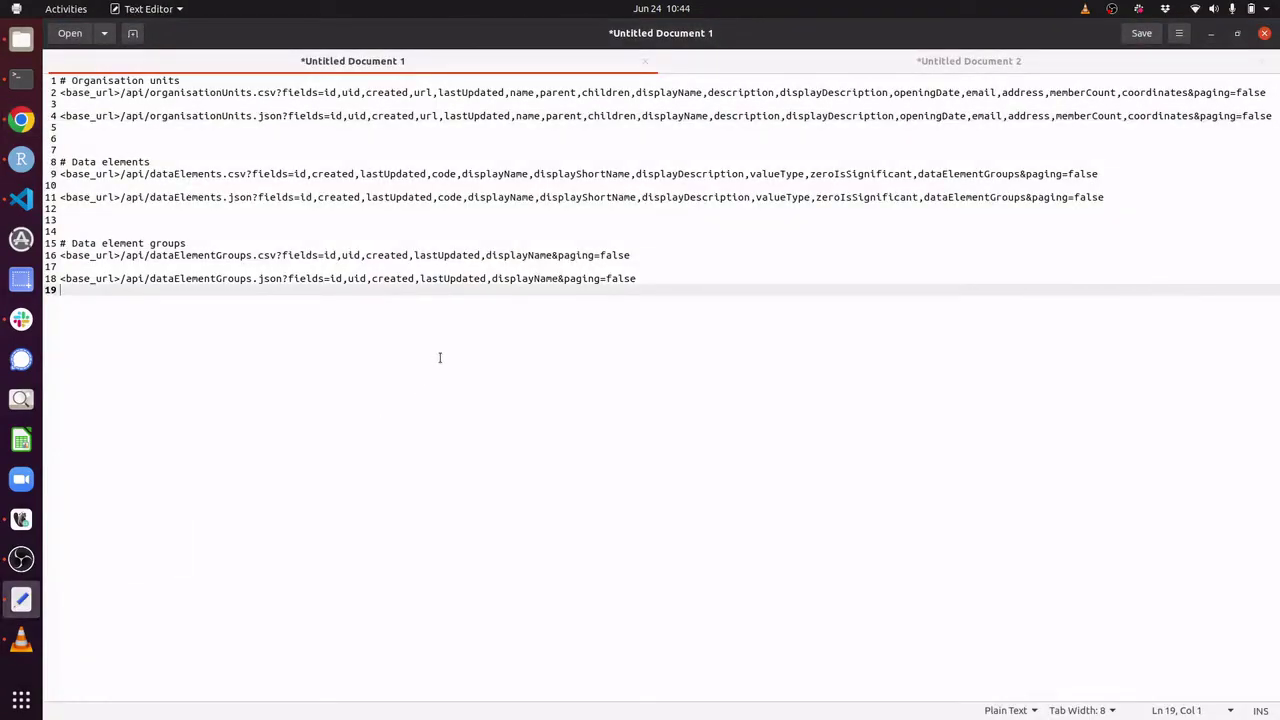
pyautogui.hotkey('ctrl', 'shift', 'n')
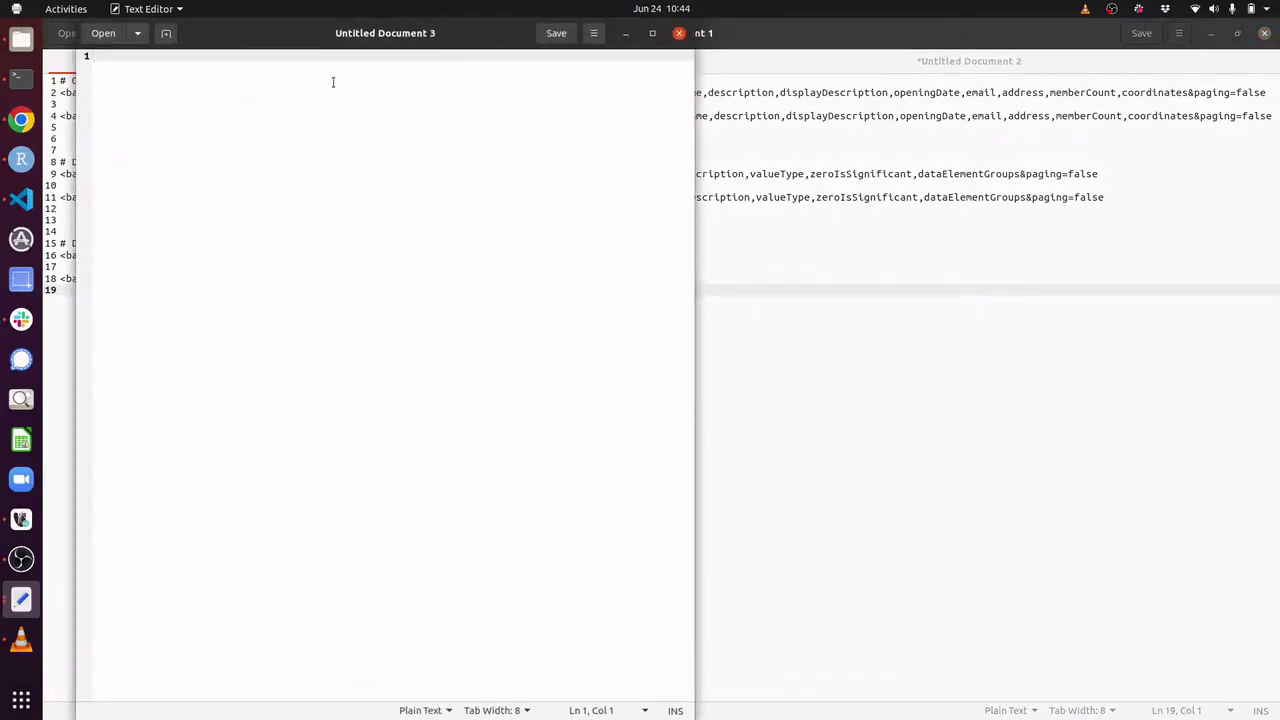
pyautogui.hotkey('ctrl', 'v')
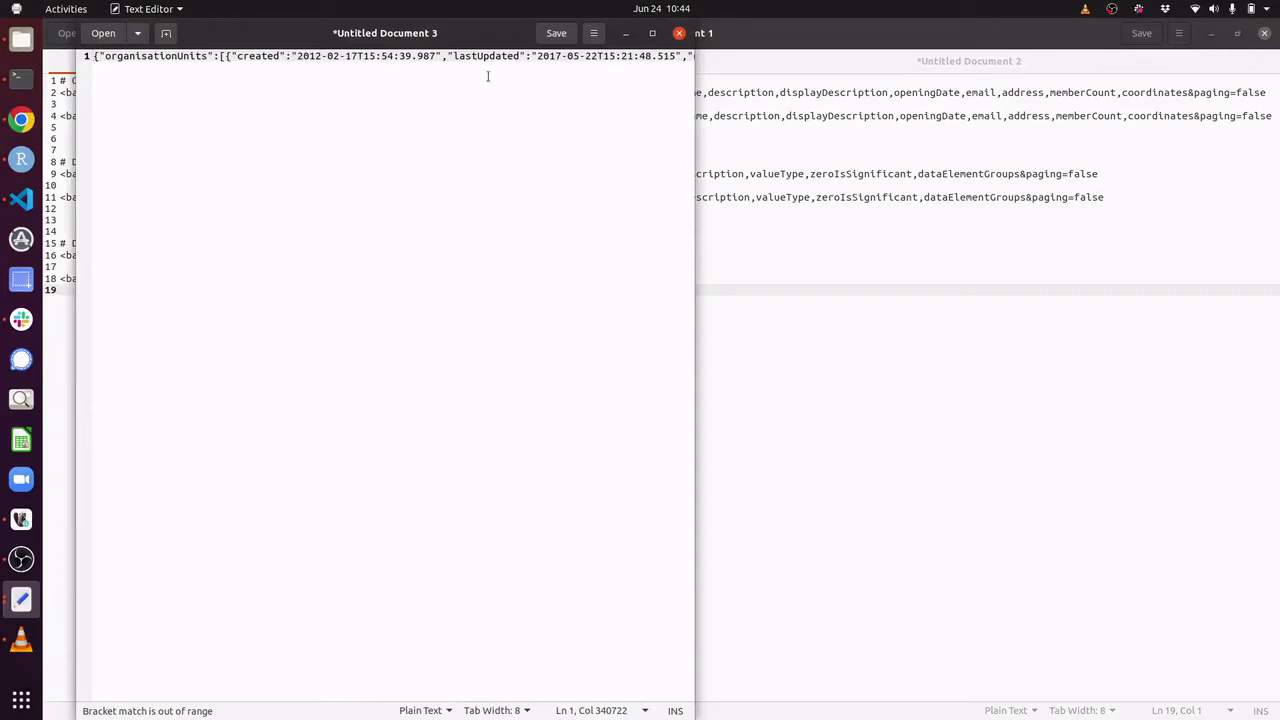
# Step: Save the document as organisationunits.json in Downloads and minimize its window
pyautogui.click(560, 35)
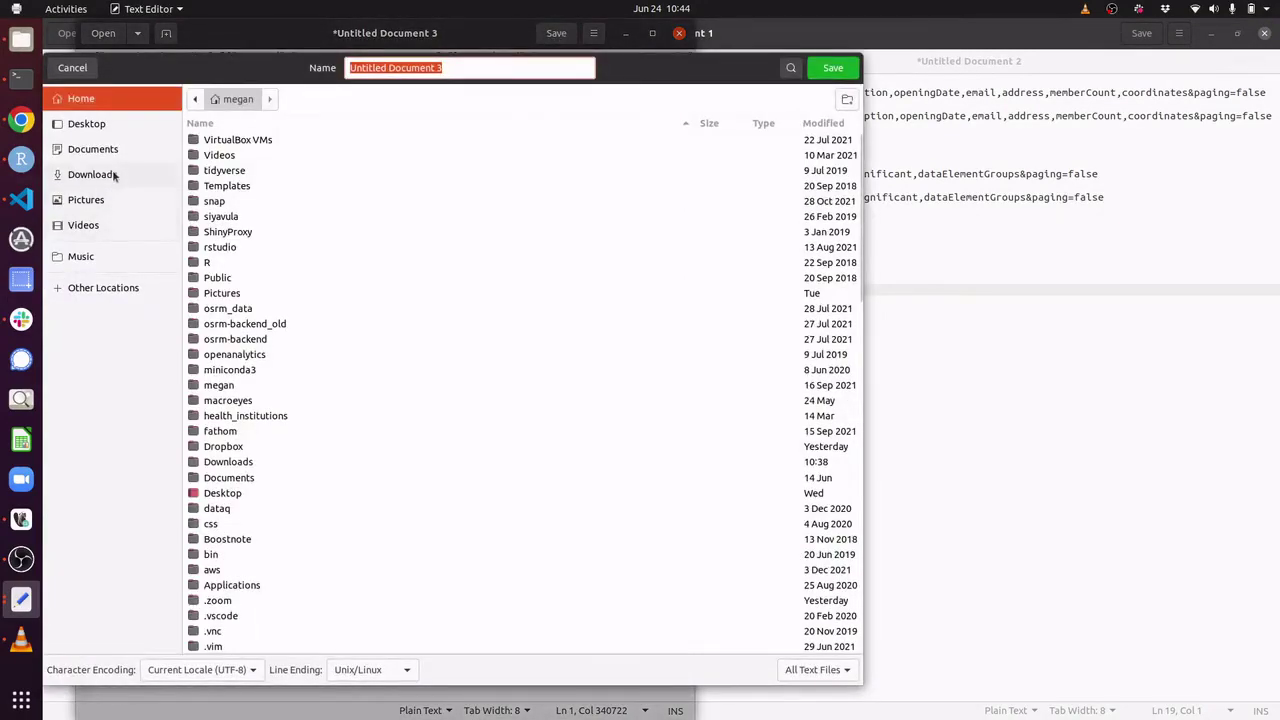
pyautogui.click(113, 175)
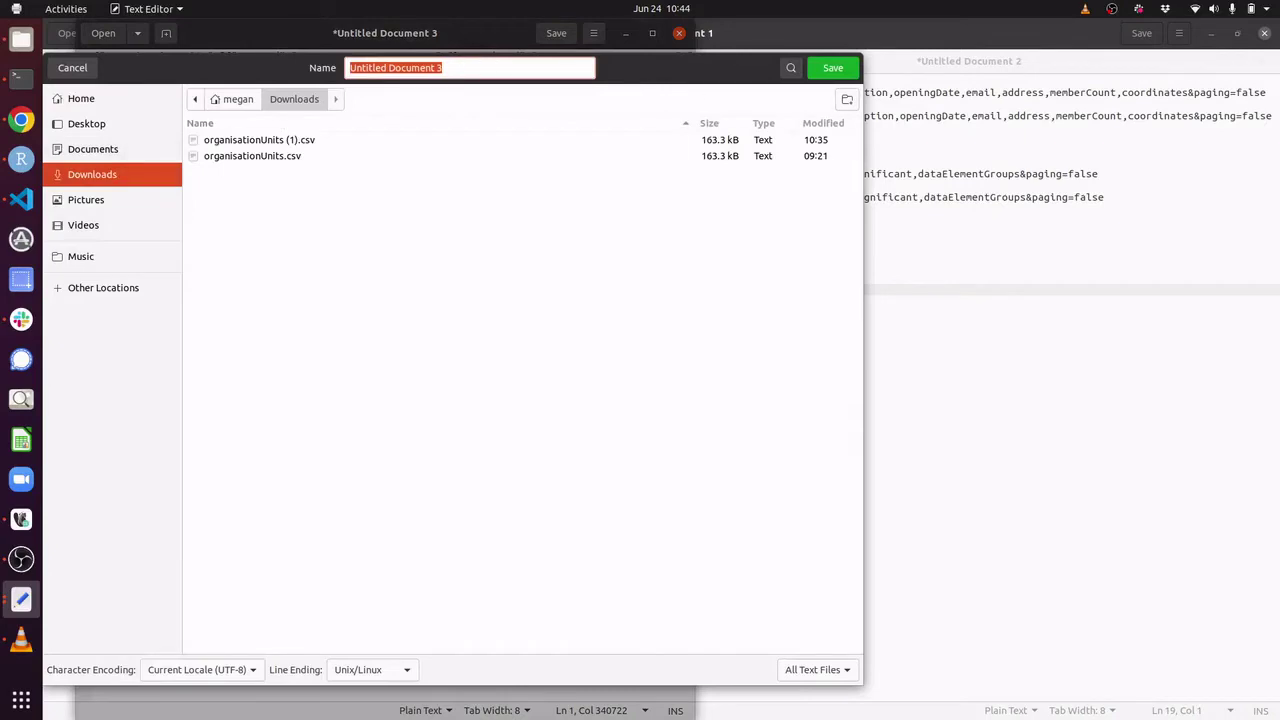
pyautogui.write('organisa')
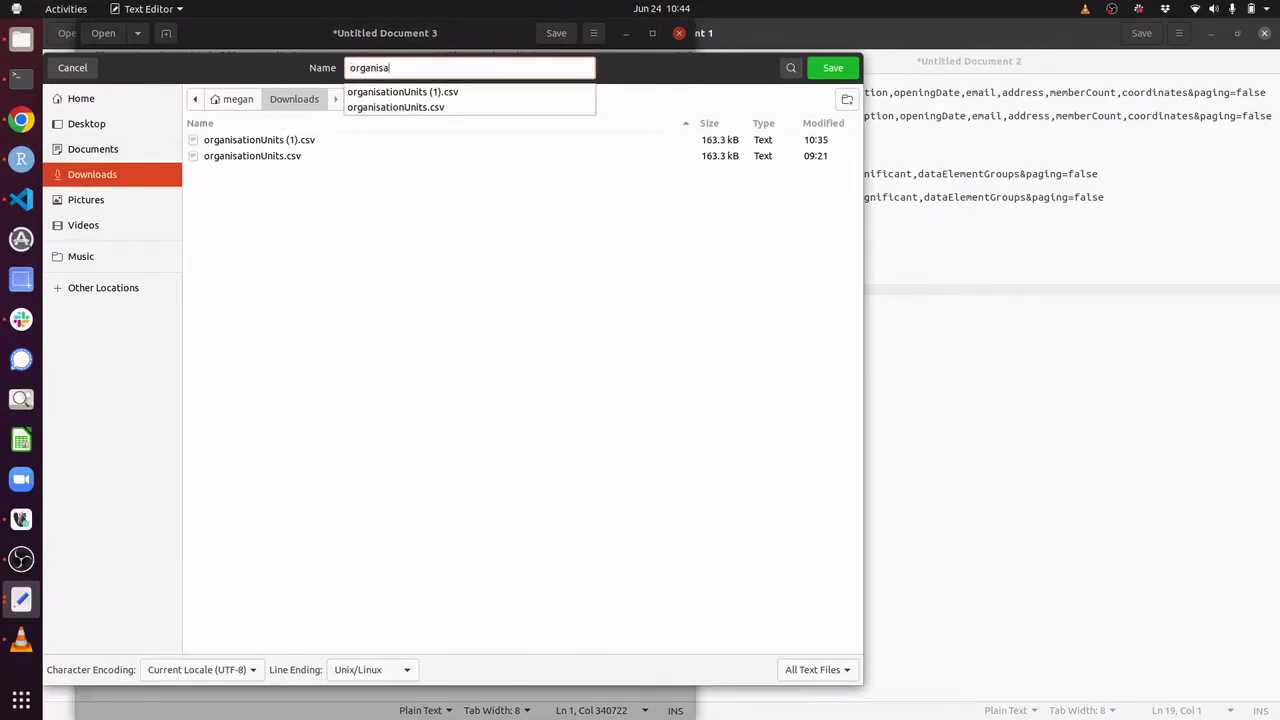
pyautogui.write('tionunit')
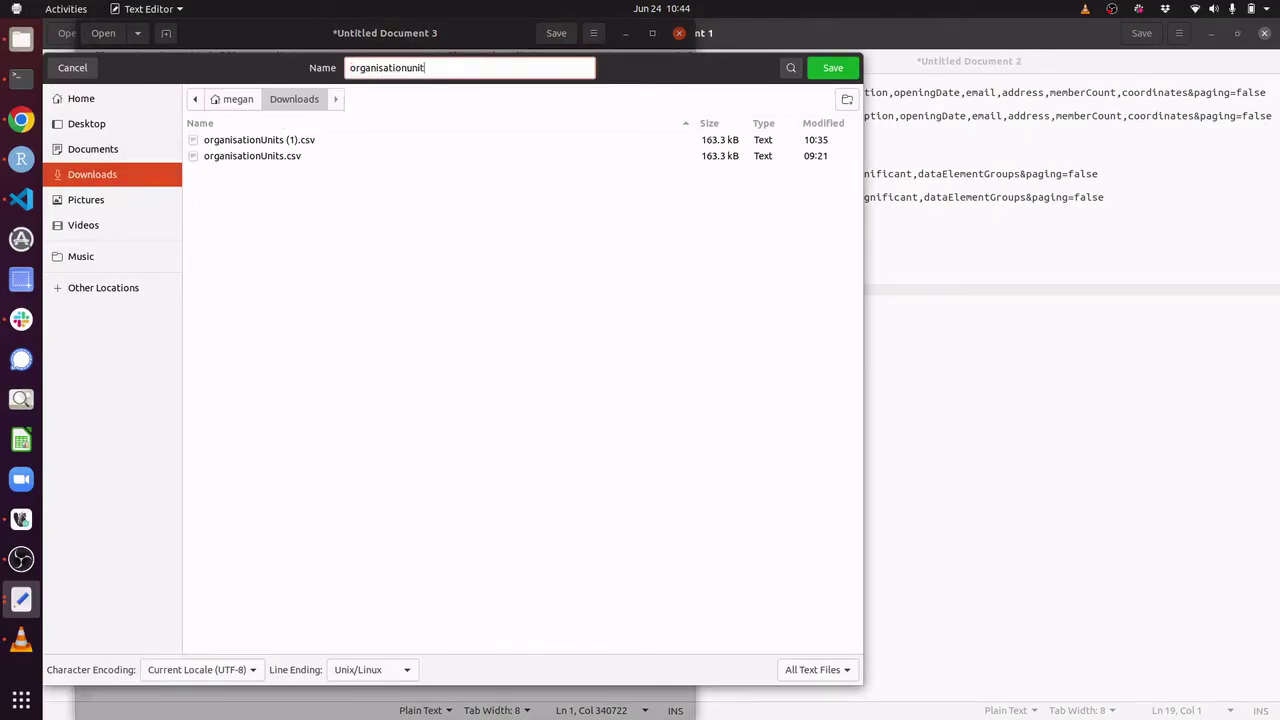
pyautogui.write('s.json')
pyautogui.press('Return')
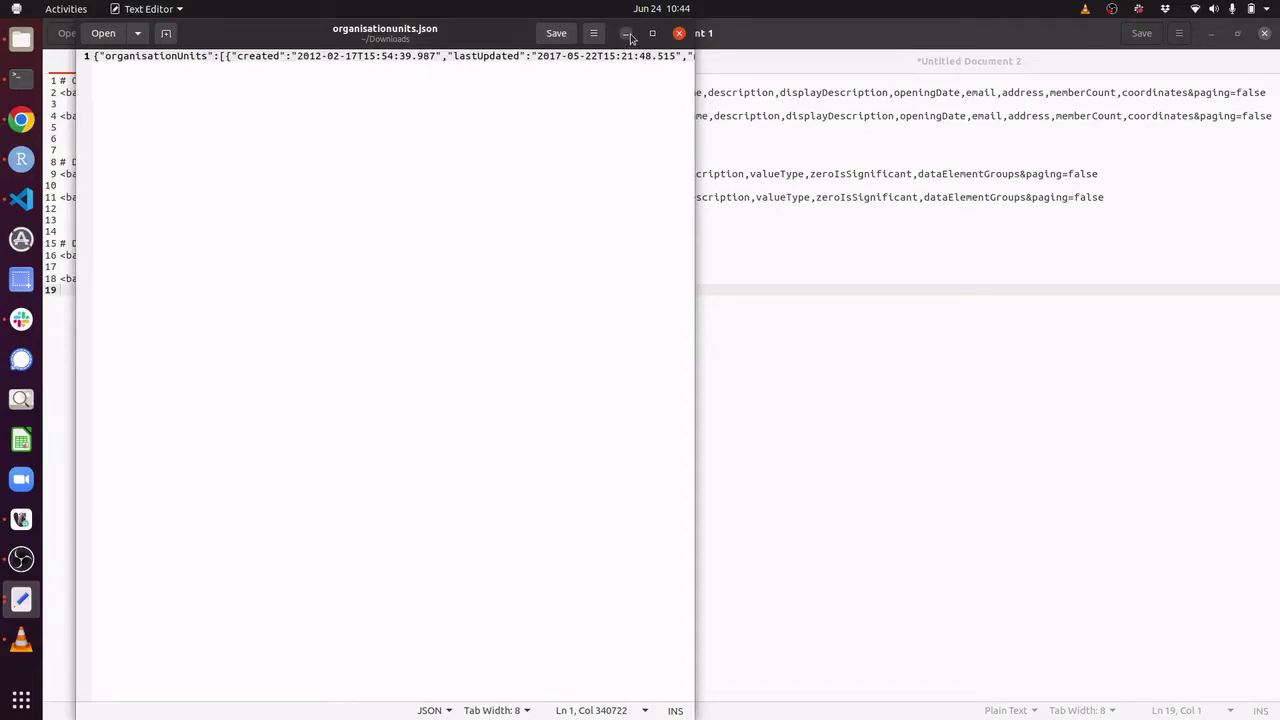
pyautogui.click(627, 34)
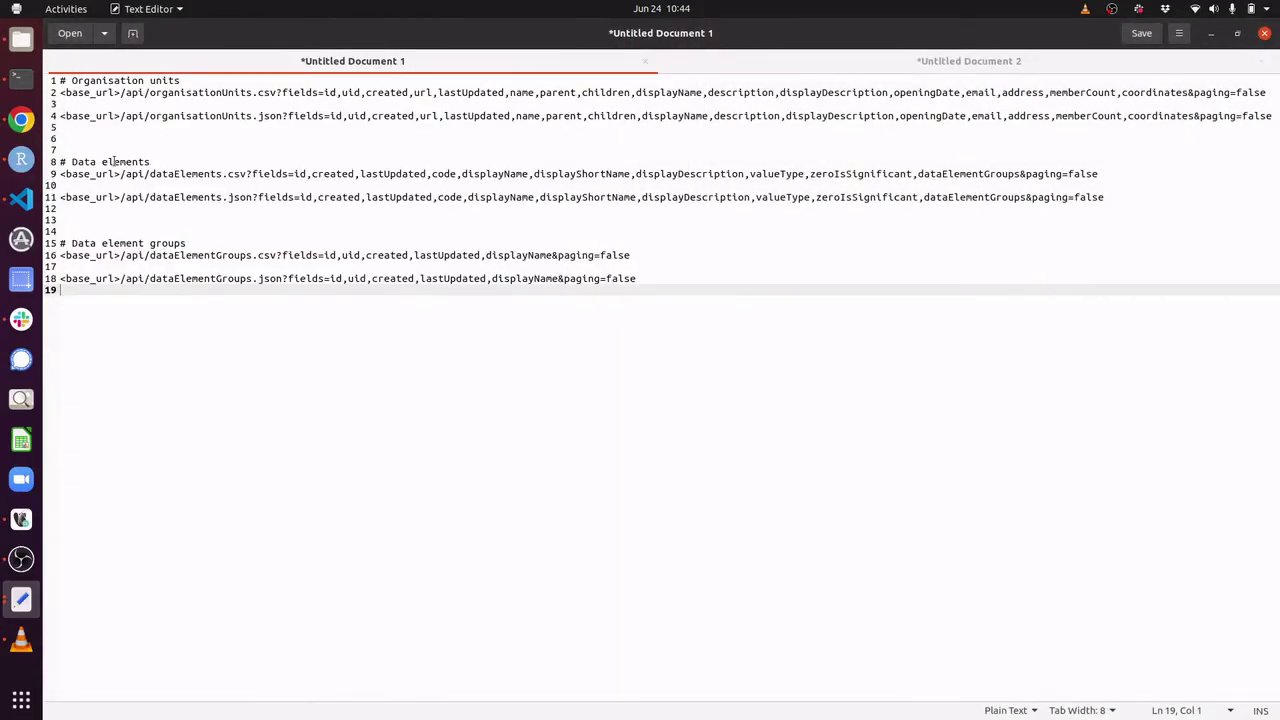
# Step: Replace organisationUnits with dataElements after /api/ in the address and load that endpoint
pyautogui.doubleClick(167, 173)
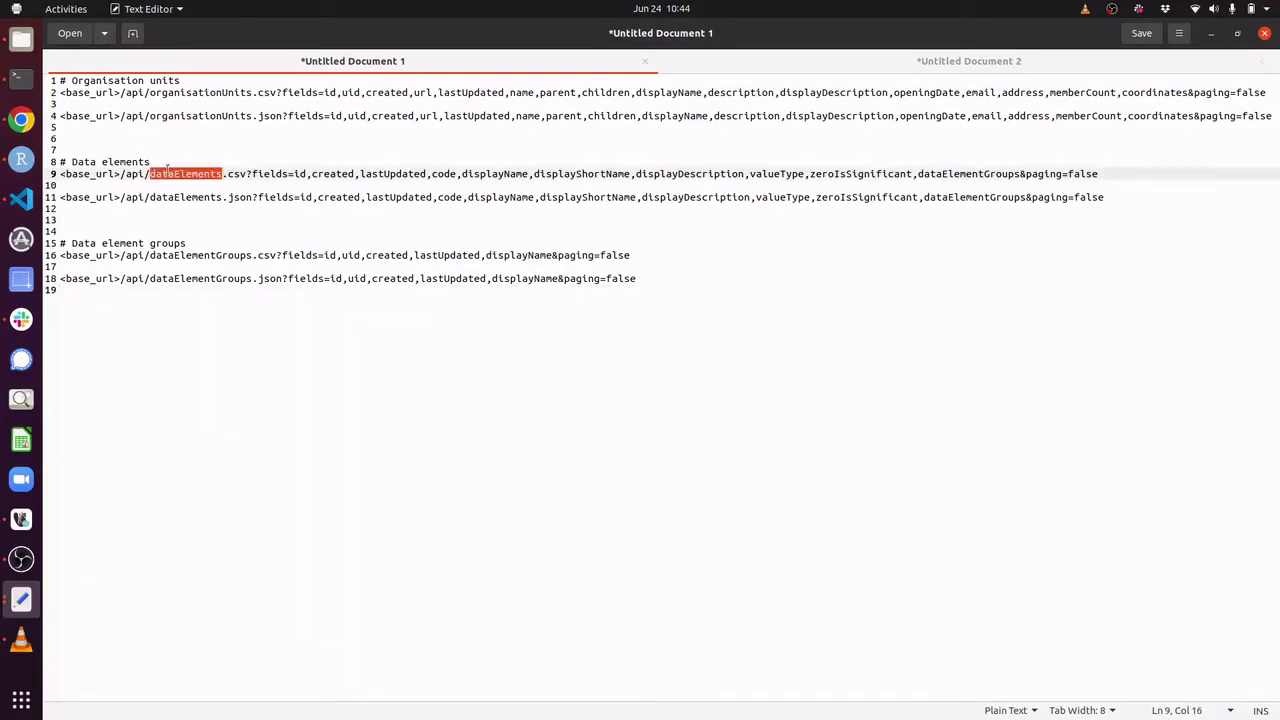
pyautogui.click(21, 120)
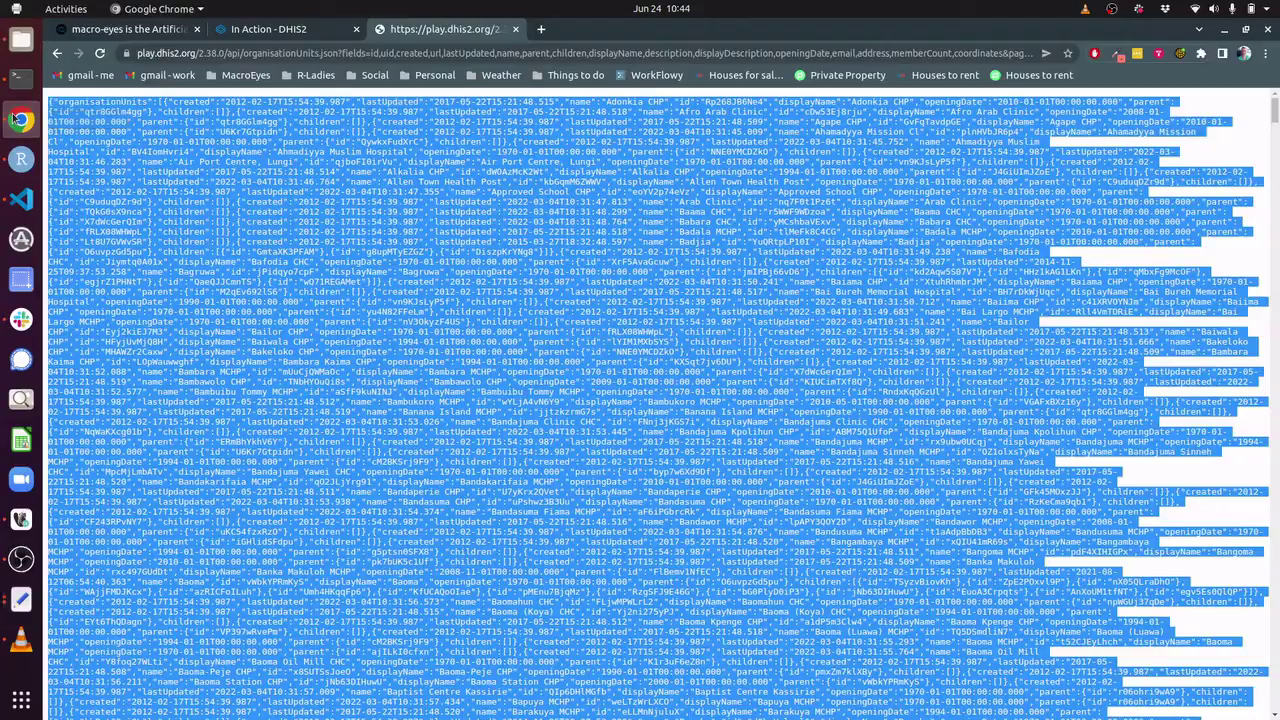
pyautogui.click(254, 57)
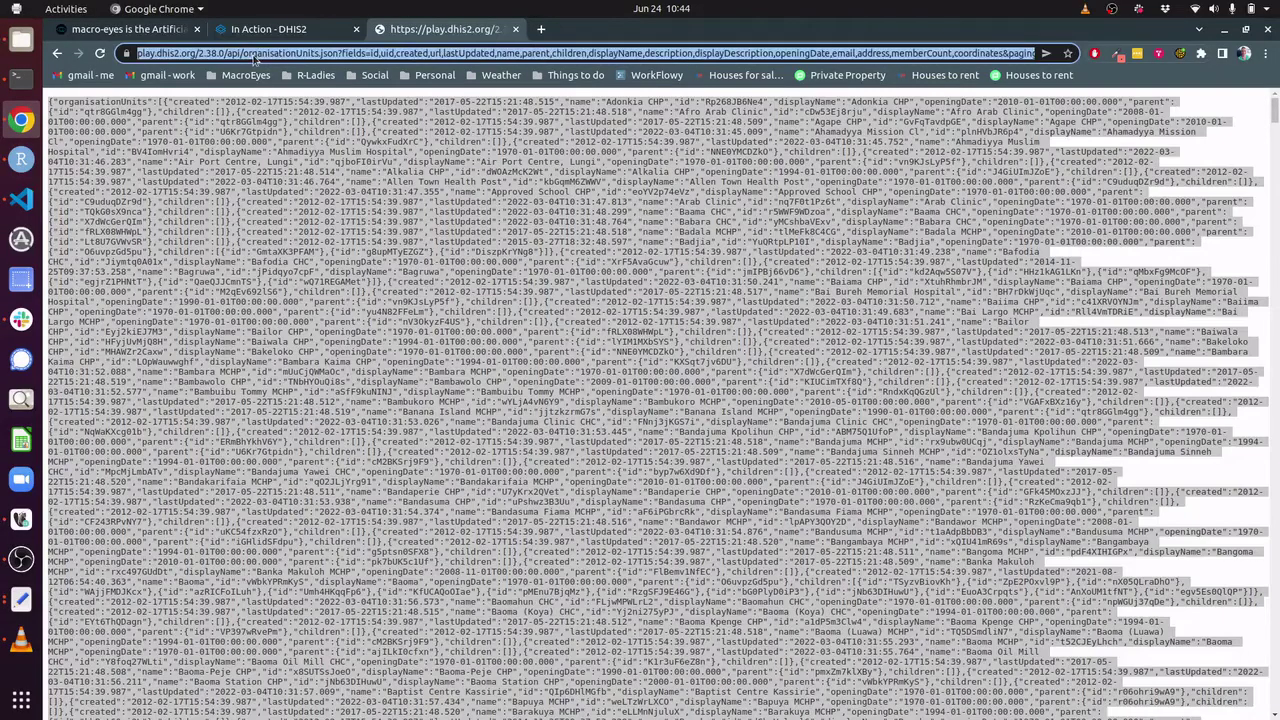
pyautogui.click(250, 57)
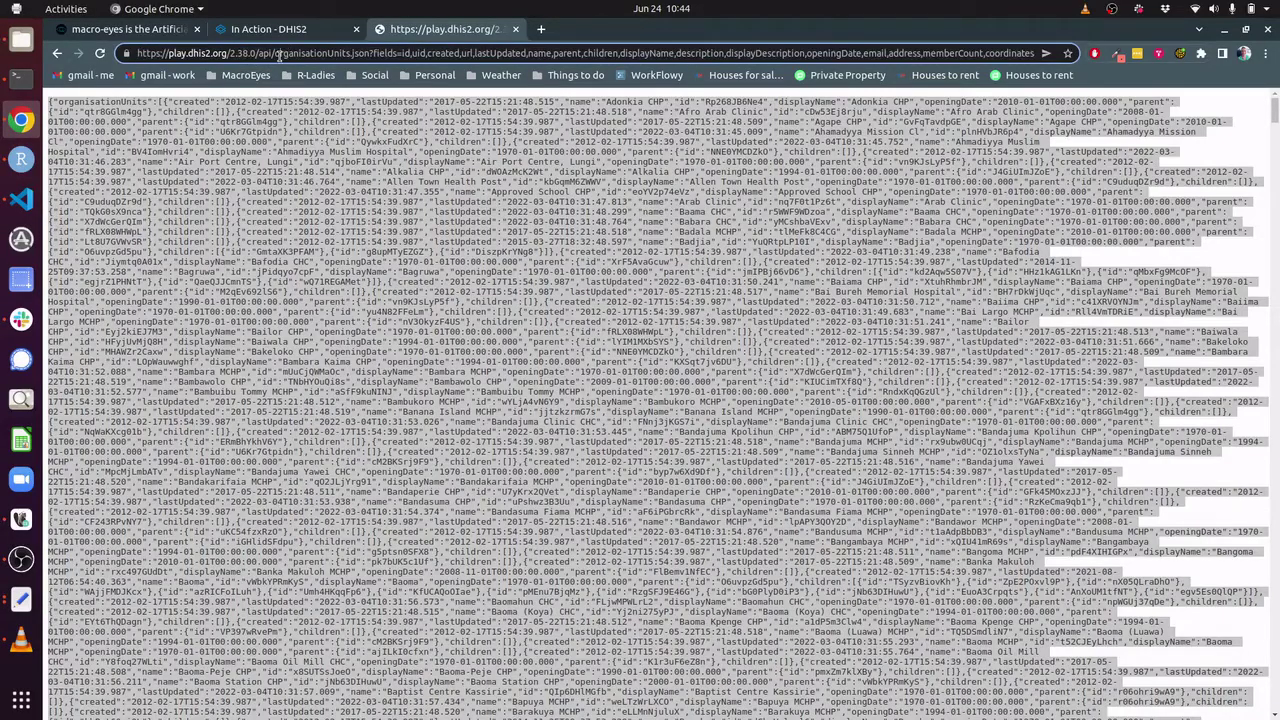
pyautogui.moveTo(278, 55); pyautogui.dragTo(1056, 60)
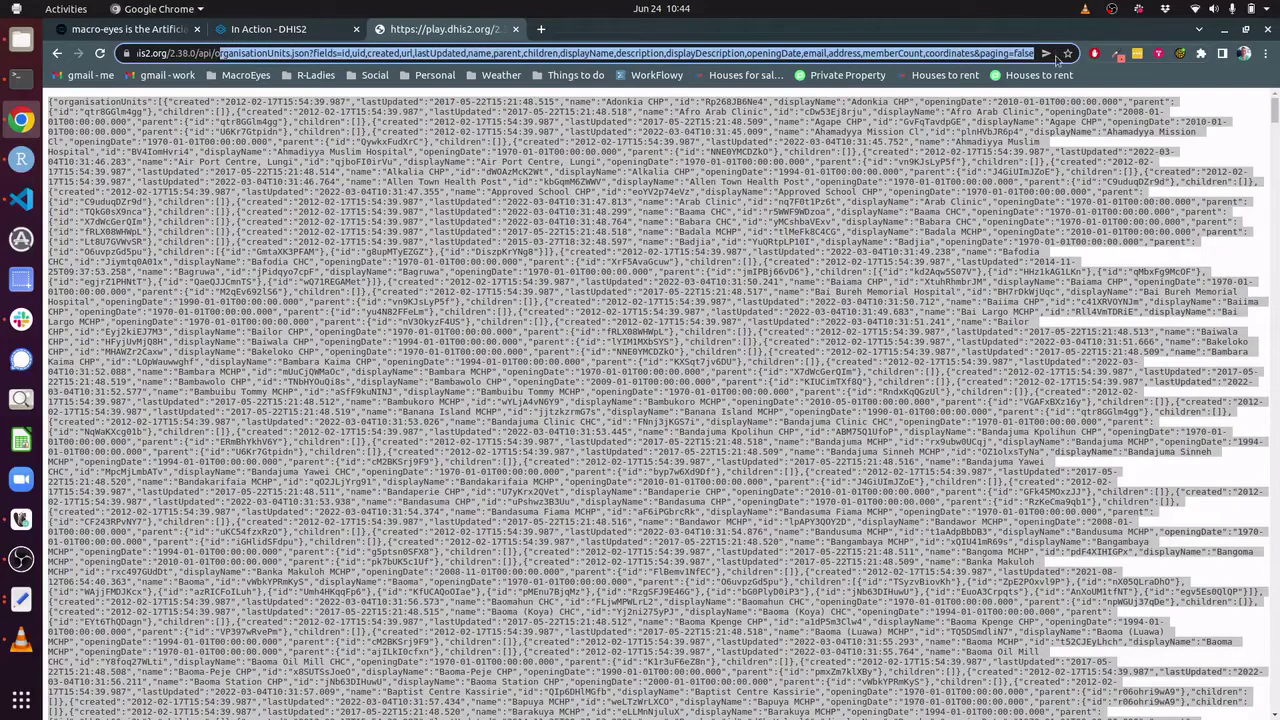
pyautogui.write('data')
pyautogui.press('Down')
pyautogui.press('Down')
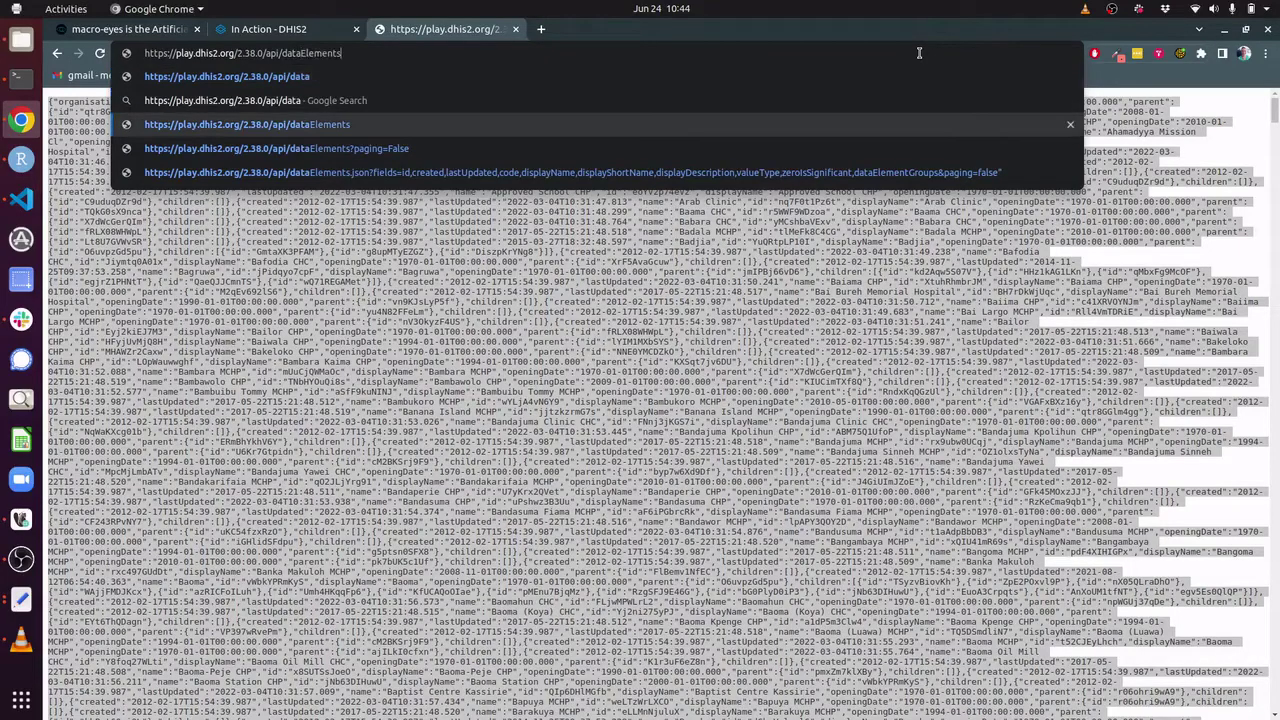
pyautogui.press('Return')
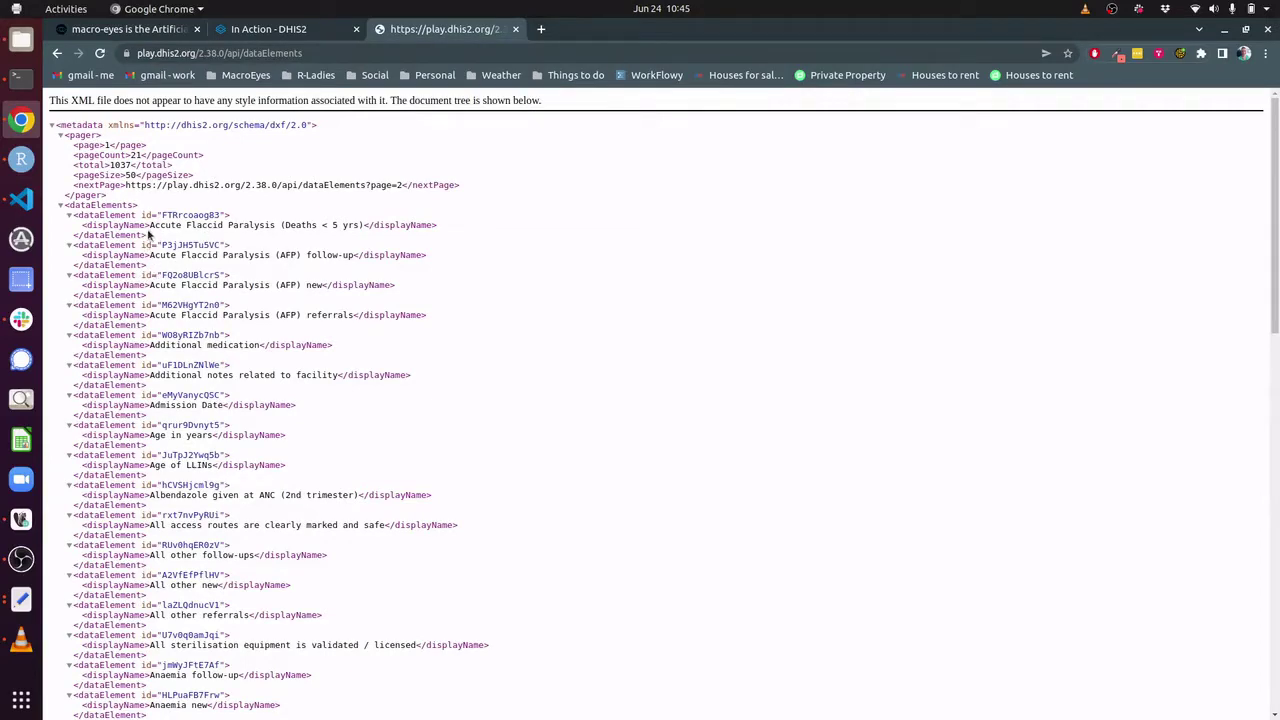
# Step: Highlight display names like Additional medication and Acute Flaccid Paralysis, then return to the URL notes
pyautogui.moveTo(261, 344); pyautogui.dragTo(157, 345)
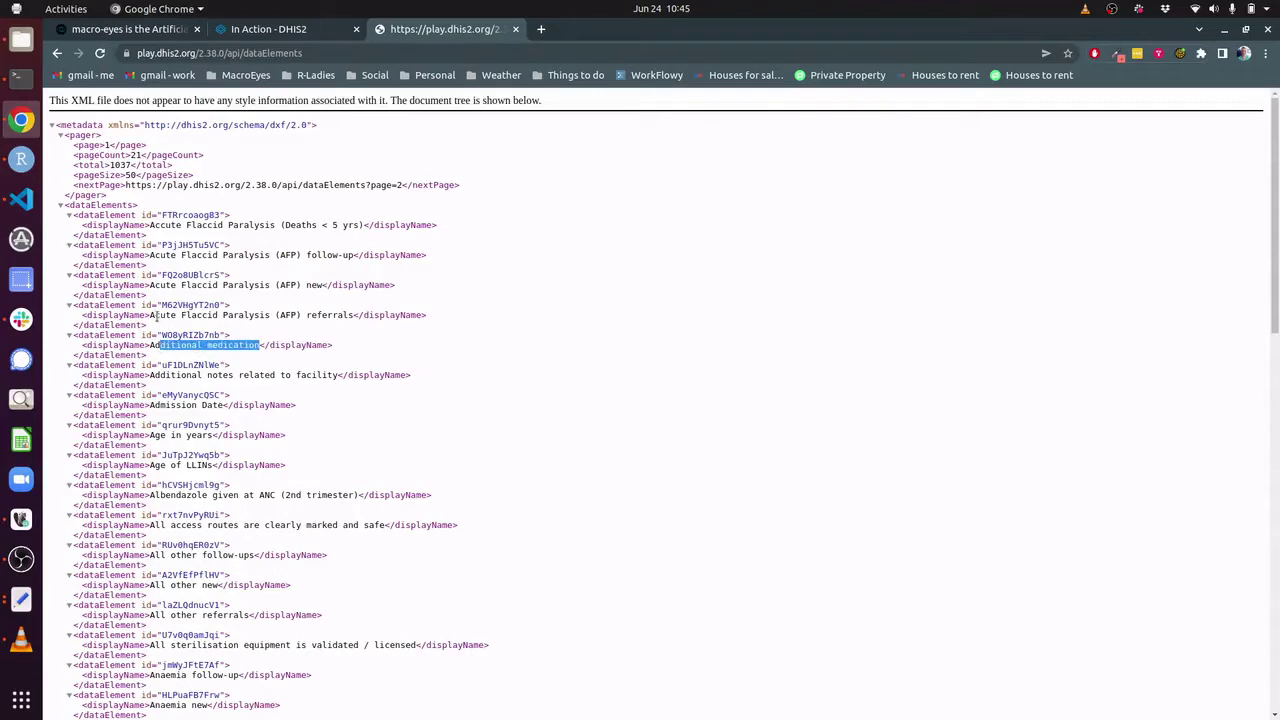
pyautogui.click(149, 318)
pyautogui.moveTo(149, 318); pyautogui.dragTo(268, 318)
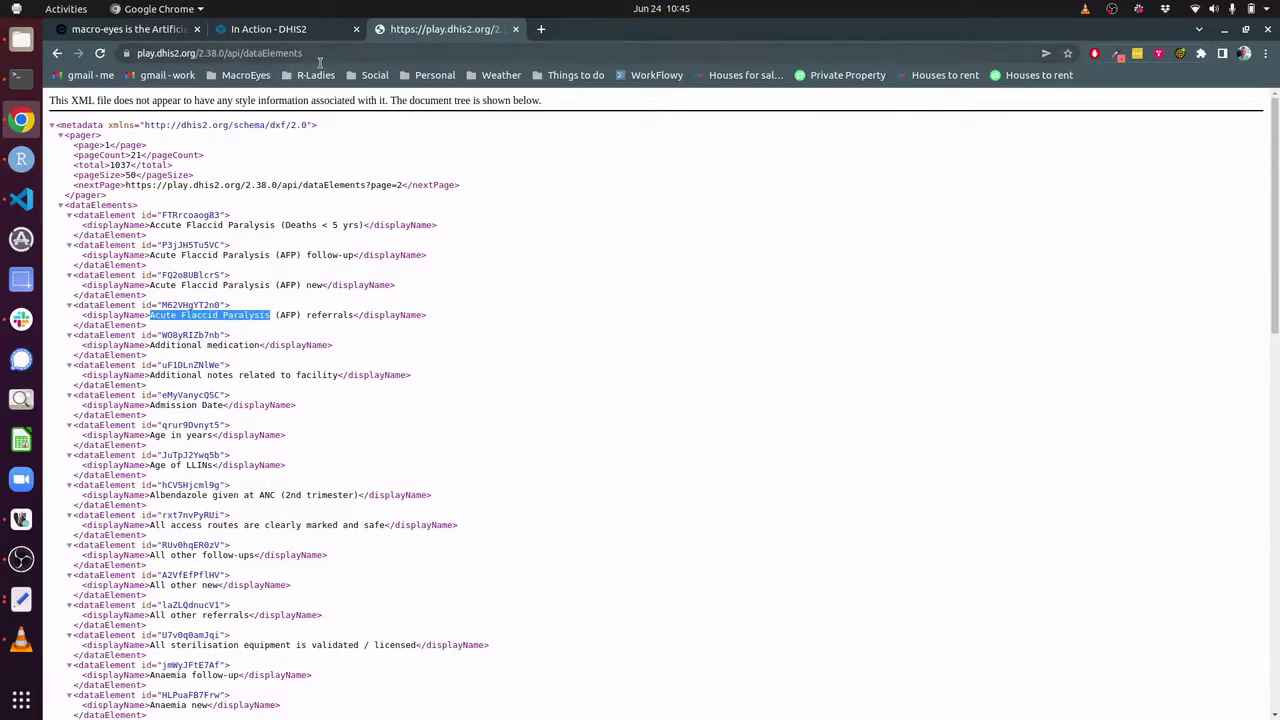
pyautogui.click(21, 599)
pyautogui.press('Right')
pyautogui.press('Right')
pyautogui.press('Right')
pyautogui.press('Right')
pyautogui.press('Right')
pyautogui.press('Right')
pyautogui.press('Right')
pyautogui.press('Right')
pyautogui.press('Right')
pyautogui.press('Right')
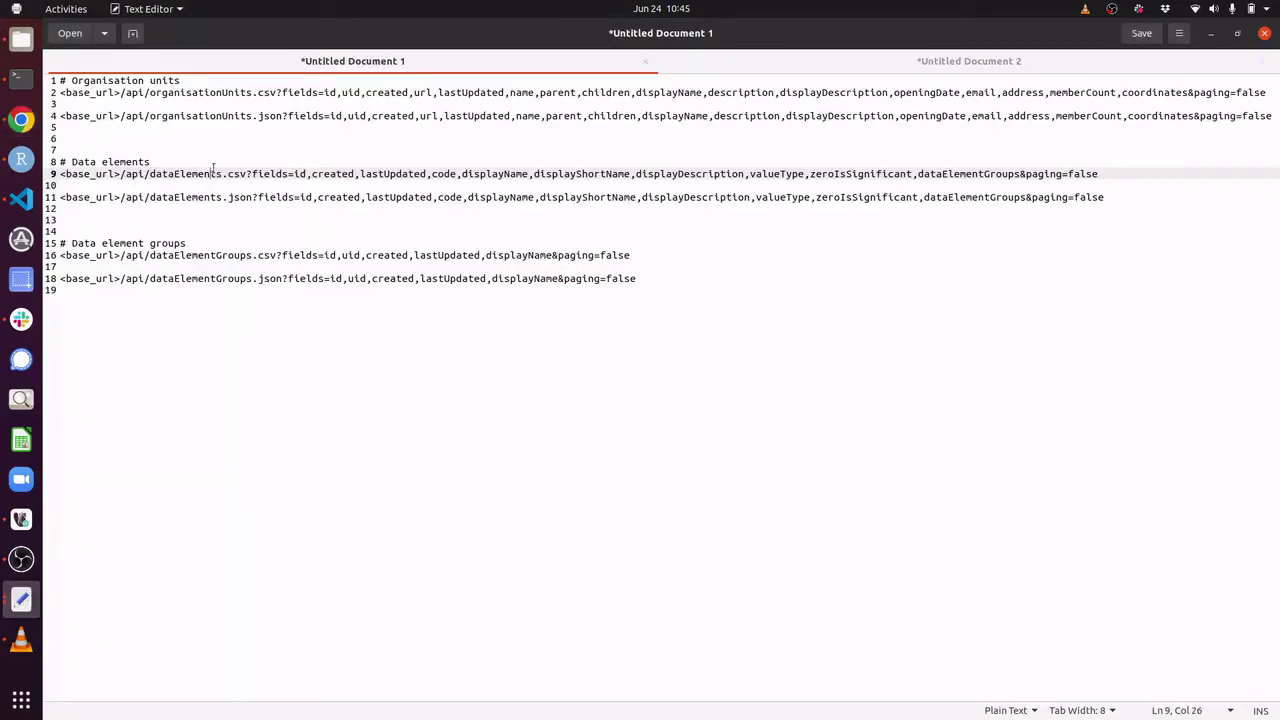
# Step: Review line 9's fields, then select its dataElements.csv request through dataElementGroups and paging=false
pyautogui.doubleClick(240, 174)
pyautogui.doubleClick(231, 197)
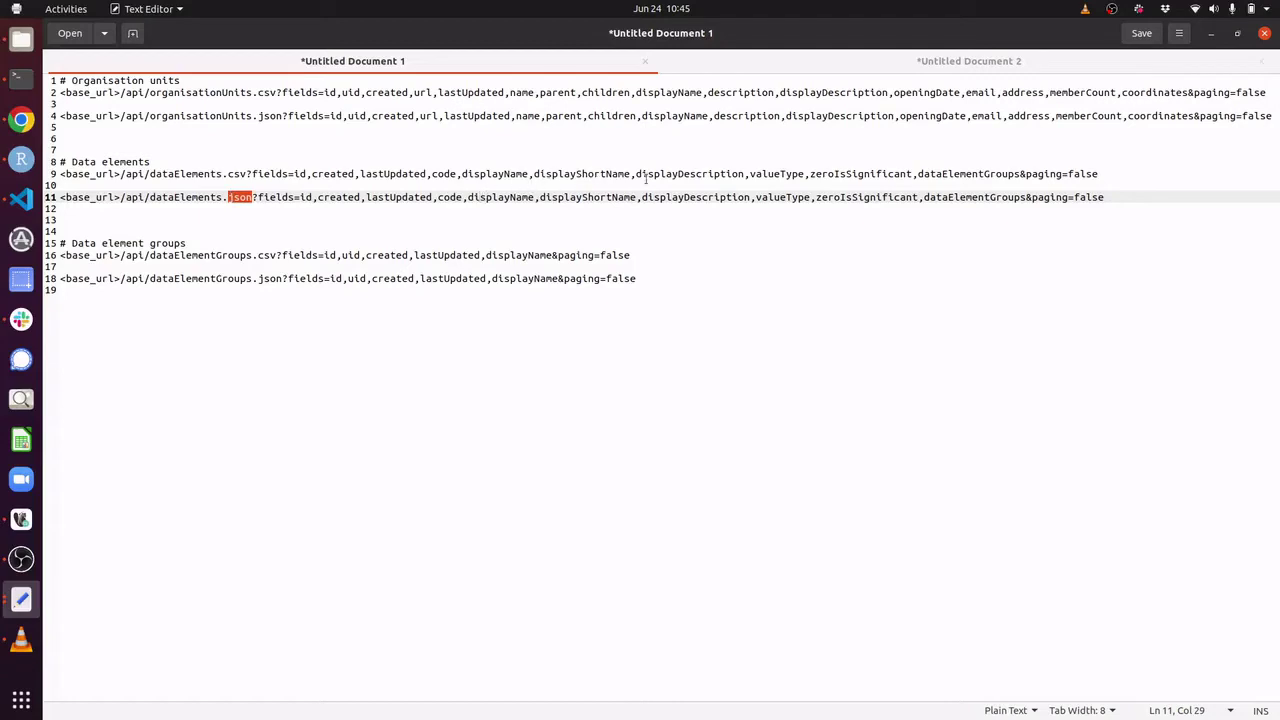
pyautogui.doubleClick(496, 174)
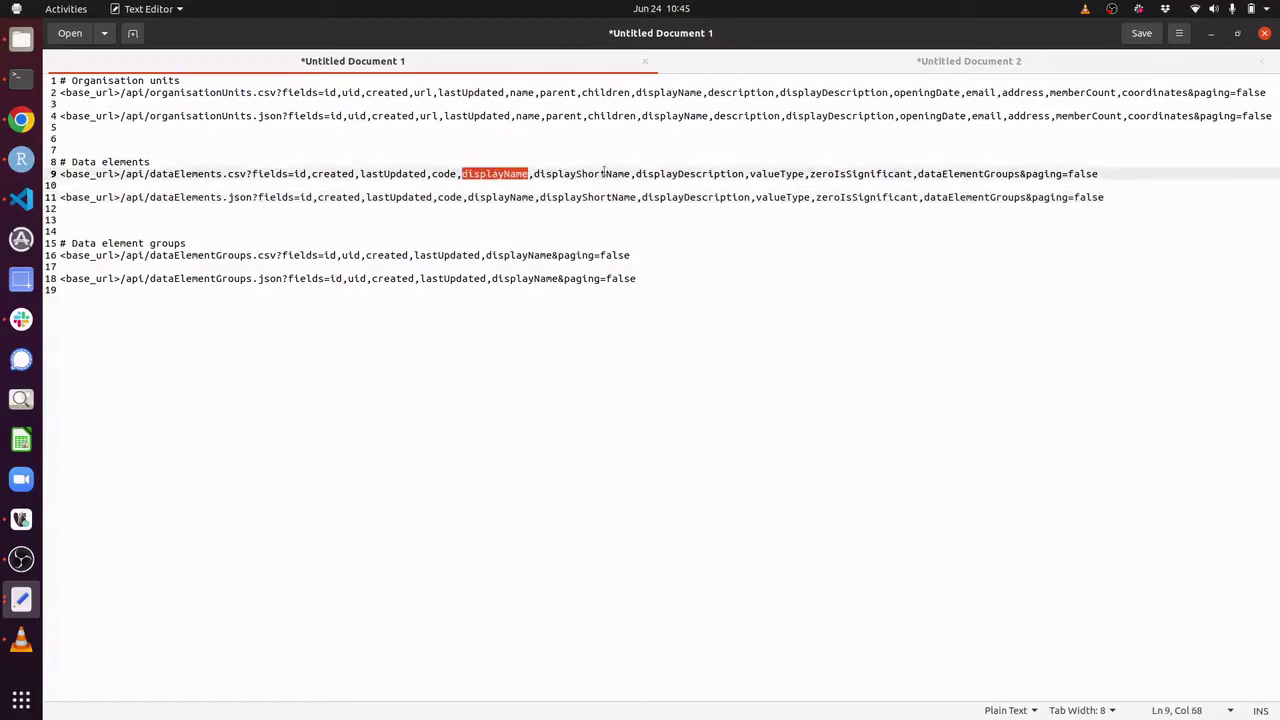
pyautogui.click(675, 173)
pyautogui.click(762, 173)
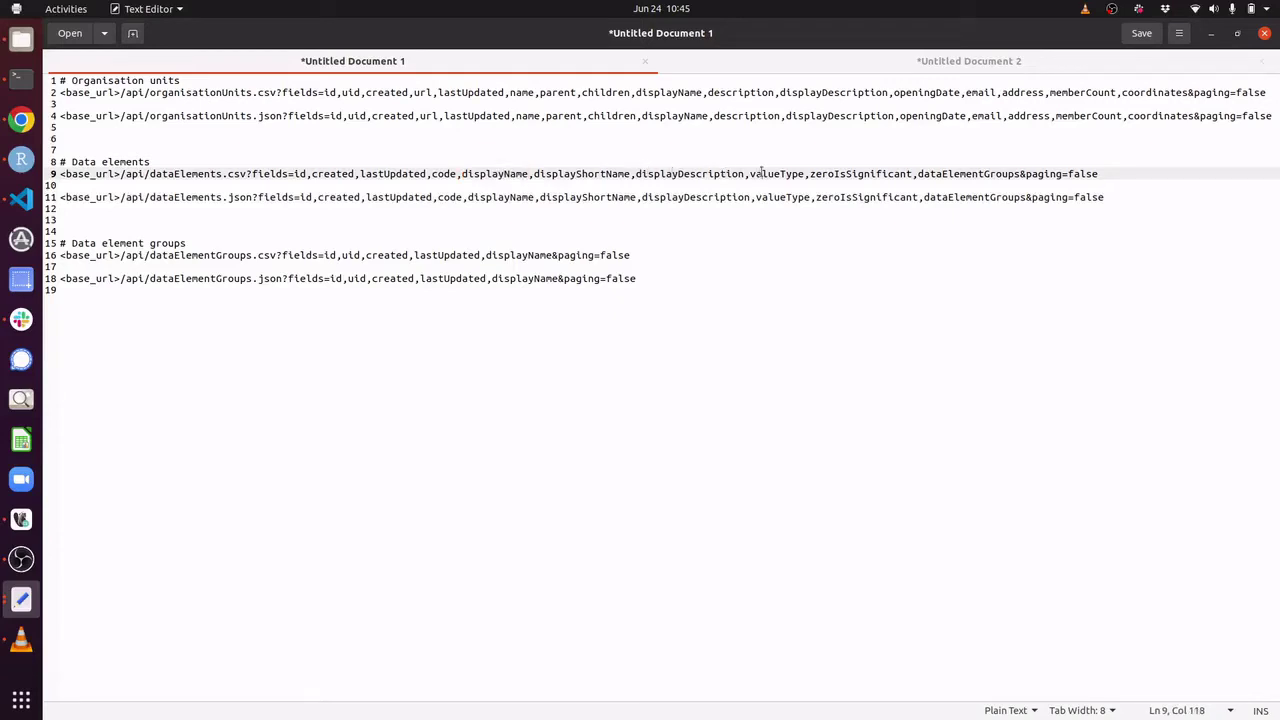
pyautogui.doubleClick(817, 173)
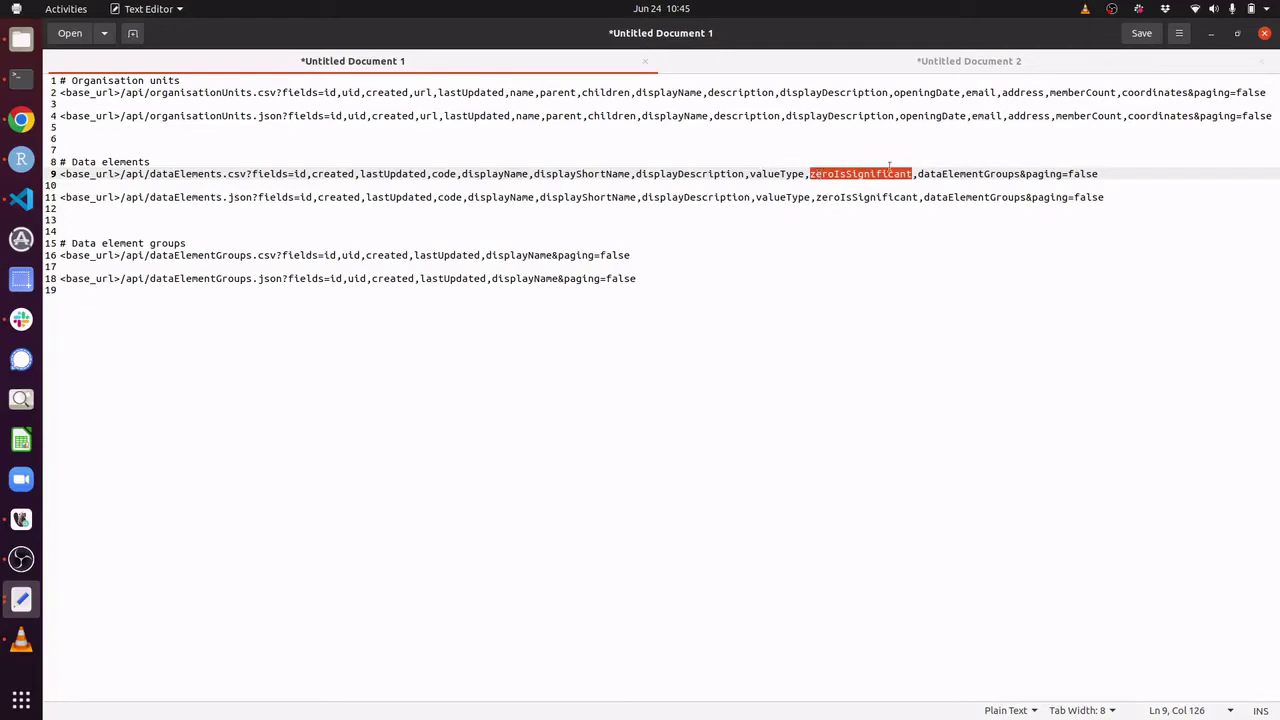
pyautogui.doubleClick(922, 173)
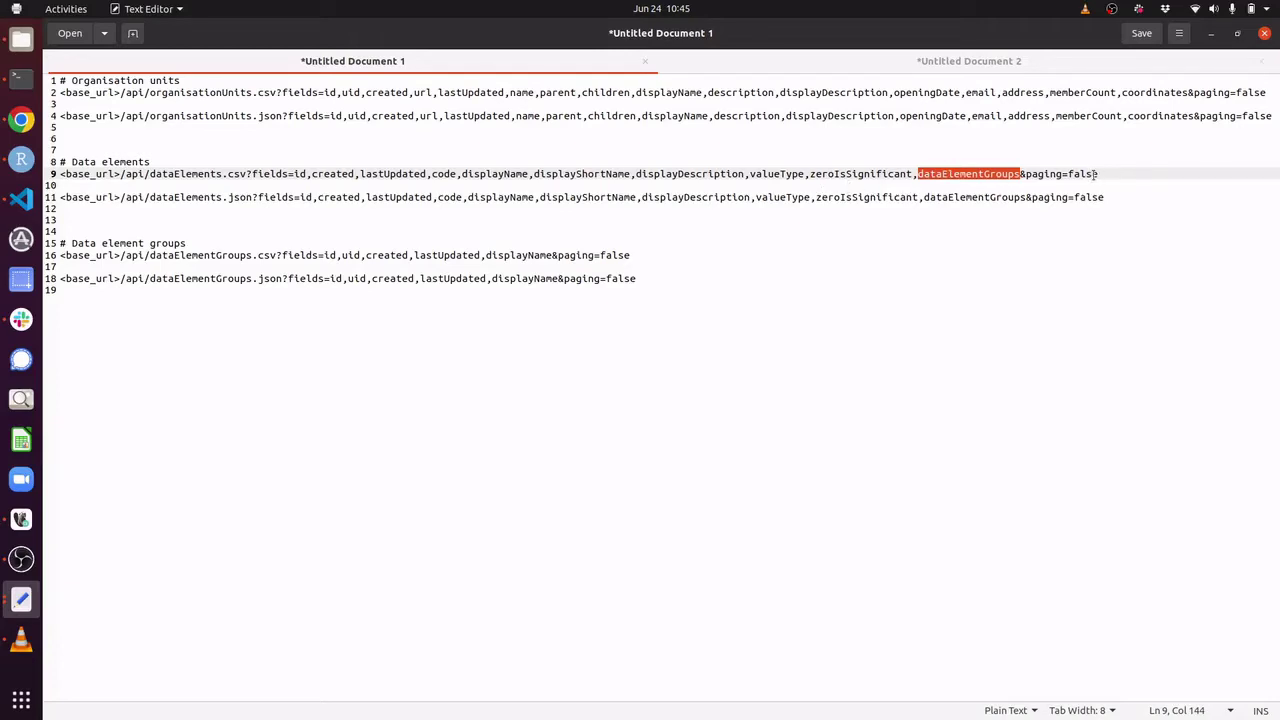
pyautogui.moveTo(1102, 173); pyautogui.dragTo(148, 176)
pyautogui.hotkey('ctrl', 'c')
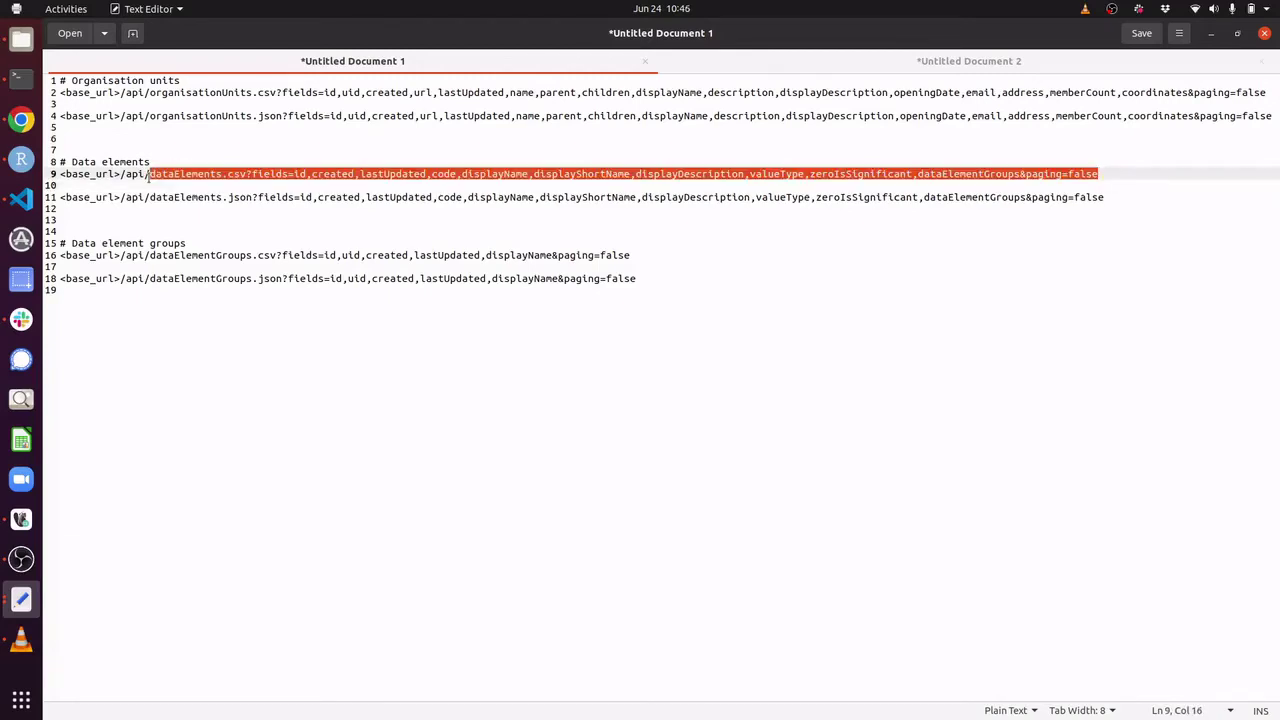
# Step: Load the pasted dataElements.csv query in Chrome and open the download in LibreOffice Calc with default import settings
pyautogui.click(21, 119)
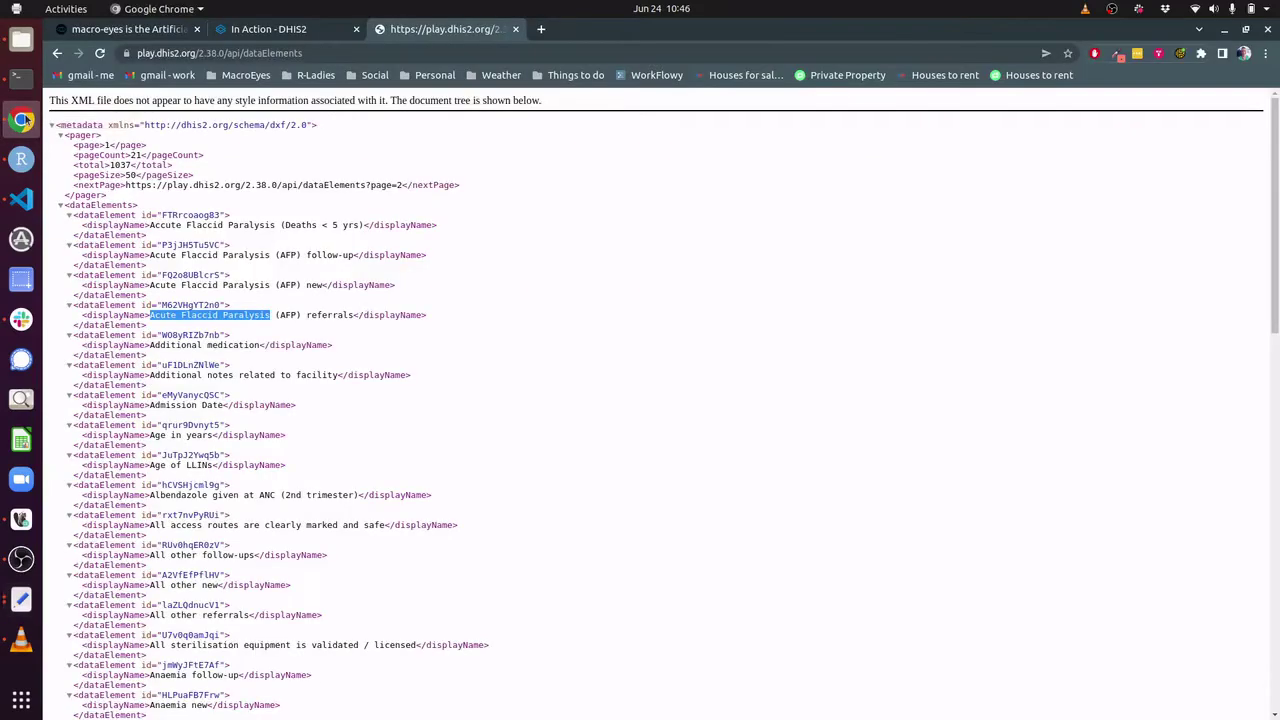
pyautogui.doubleClick(282, 53)
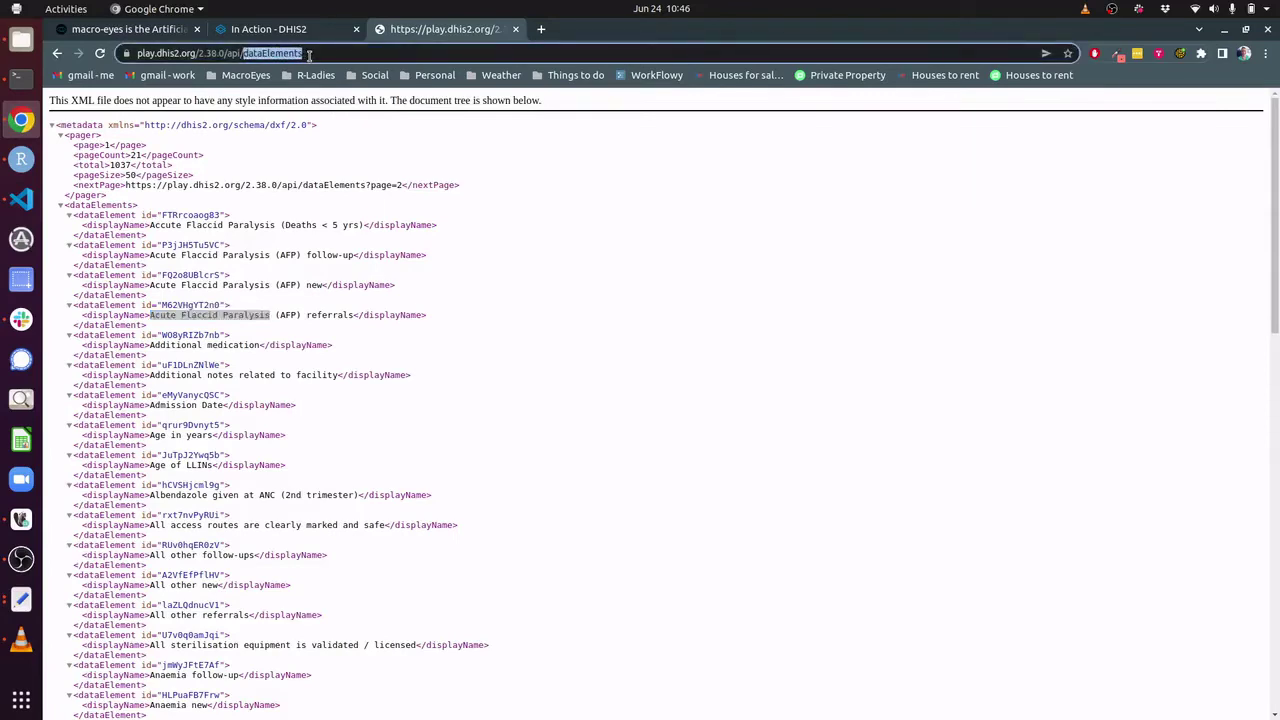
pyautogui.hotkey('ctrl', 'v')
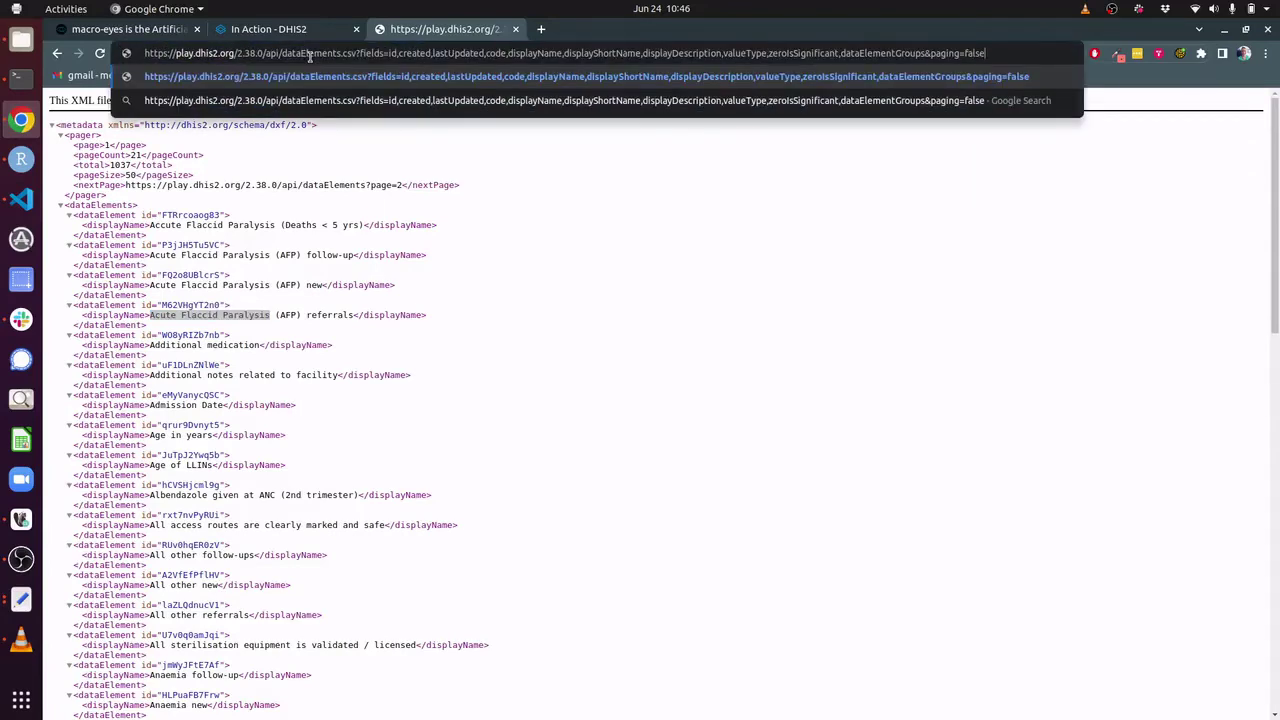
pyautogui.press('Return')
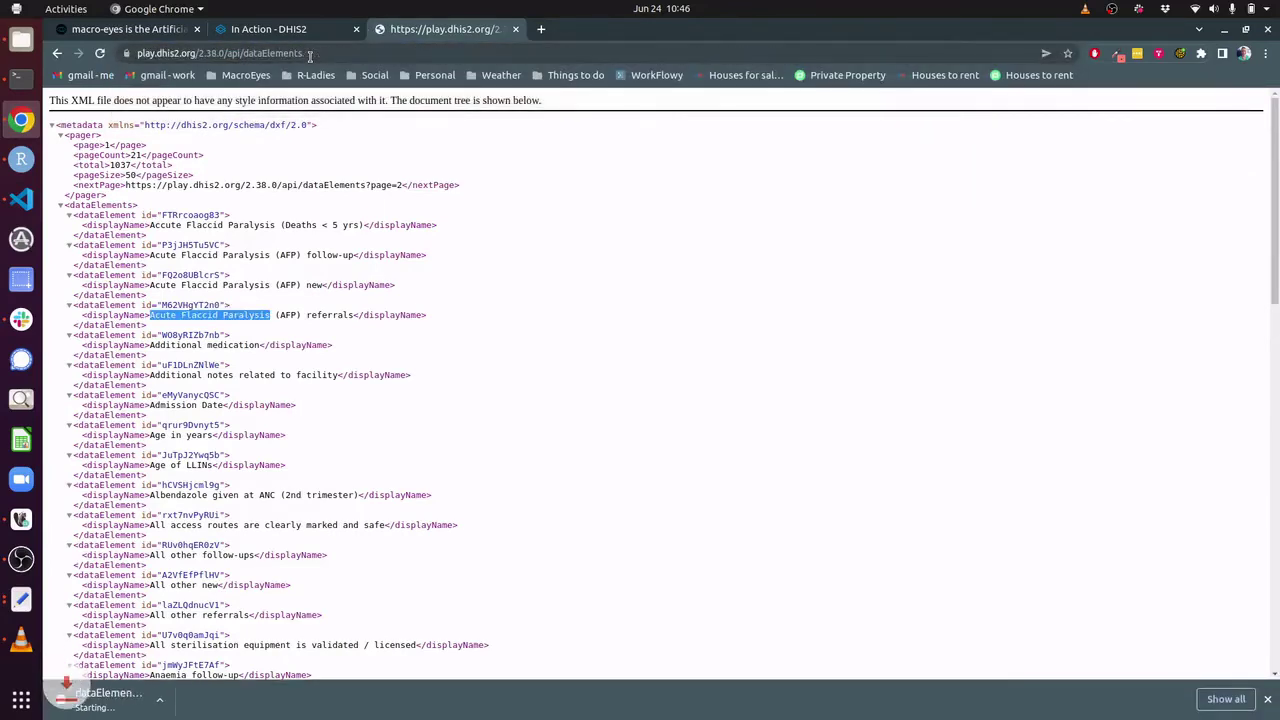
pyautogui.click(110, 700)
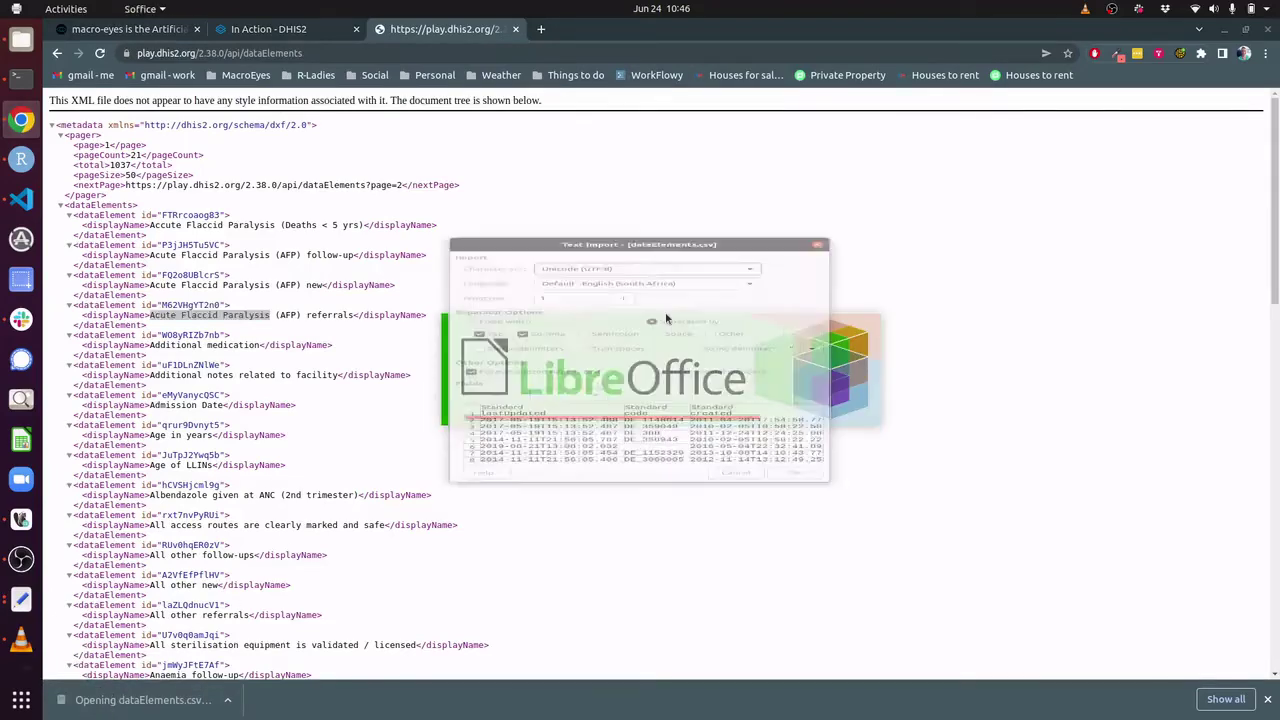
pyautogui.click(809, 565)
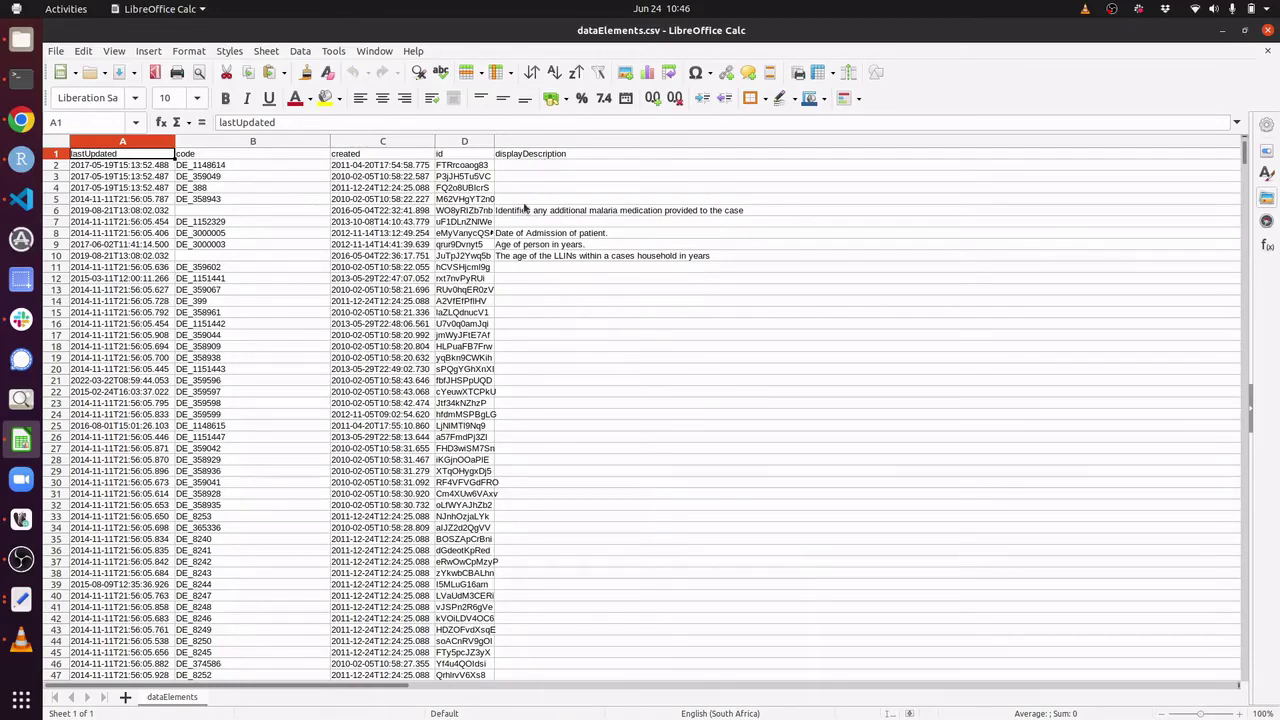
# Step: Inspect displayDescription, displayName, valueType and displayShortName values, then return to the Chrome dataElements page
pyautogui.click(527, 210)
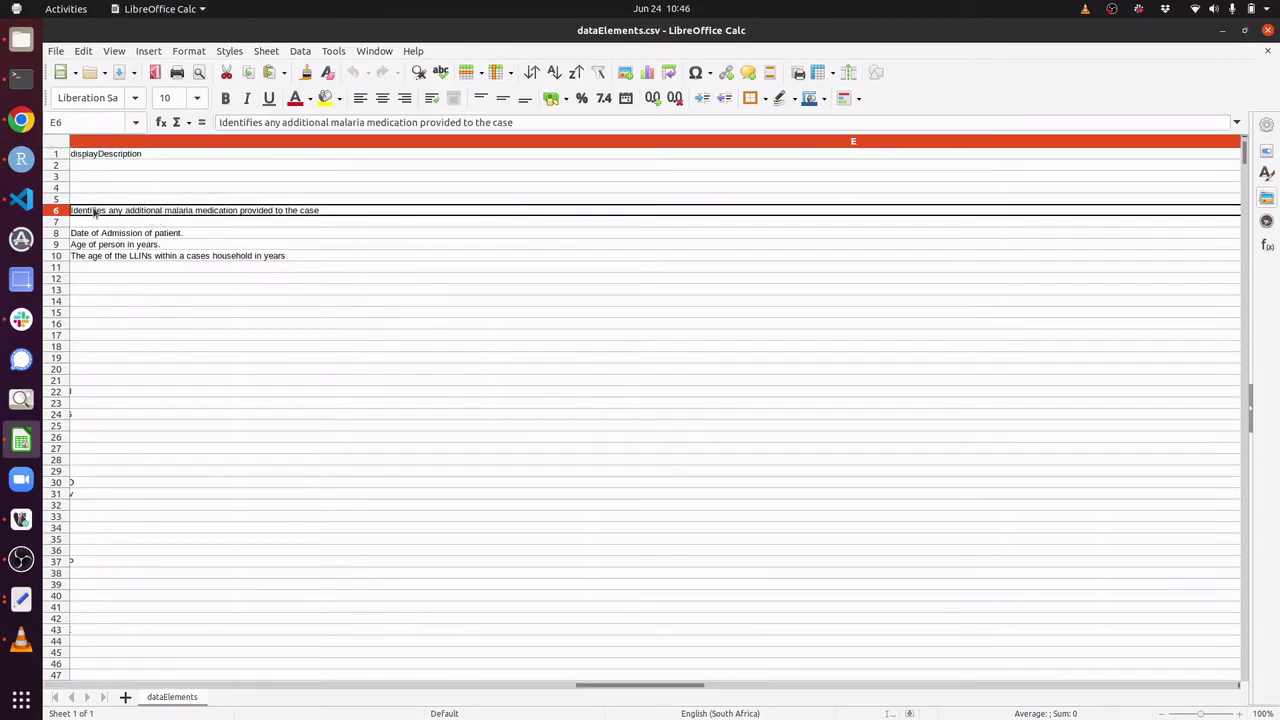
pyautogui.moveTo(685, 685); pyautogui.dragTo(860, 685)
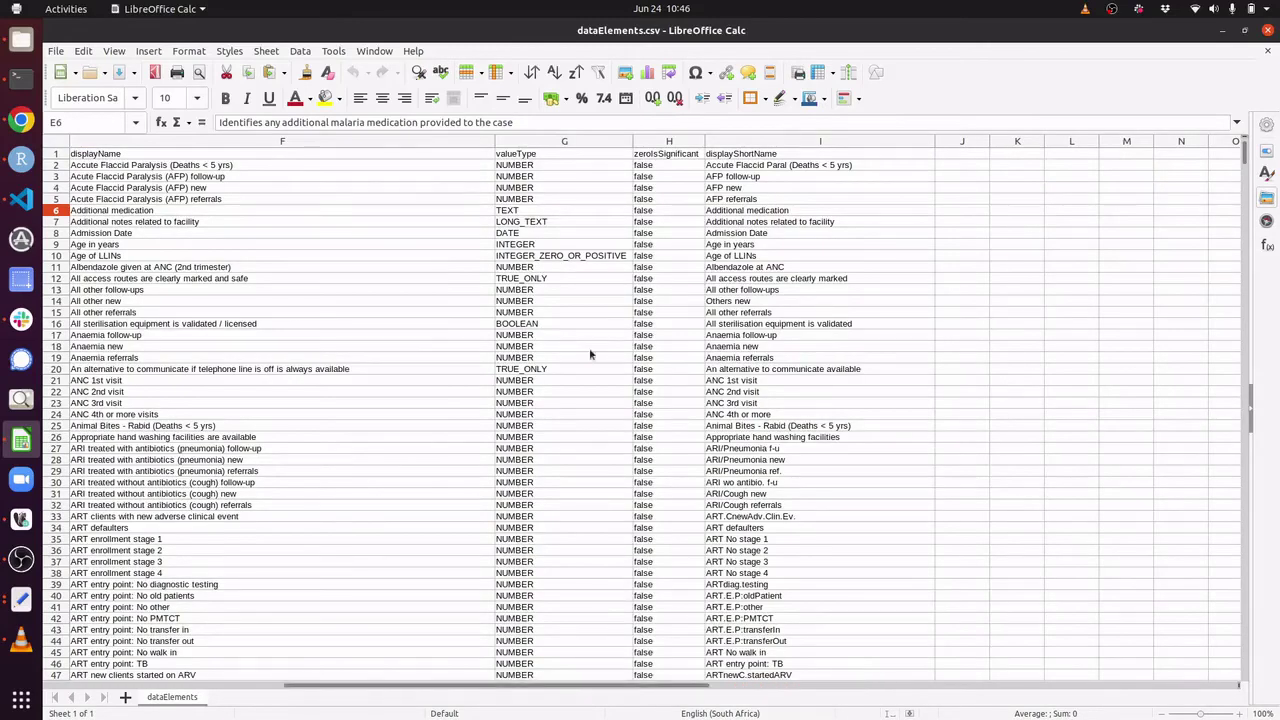
pyautogui.click(128, 167)
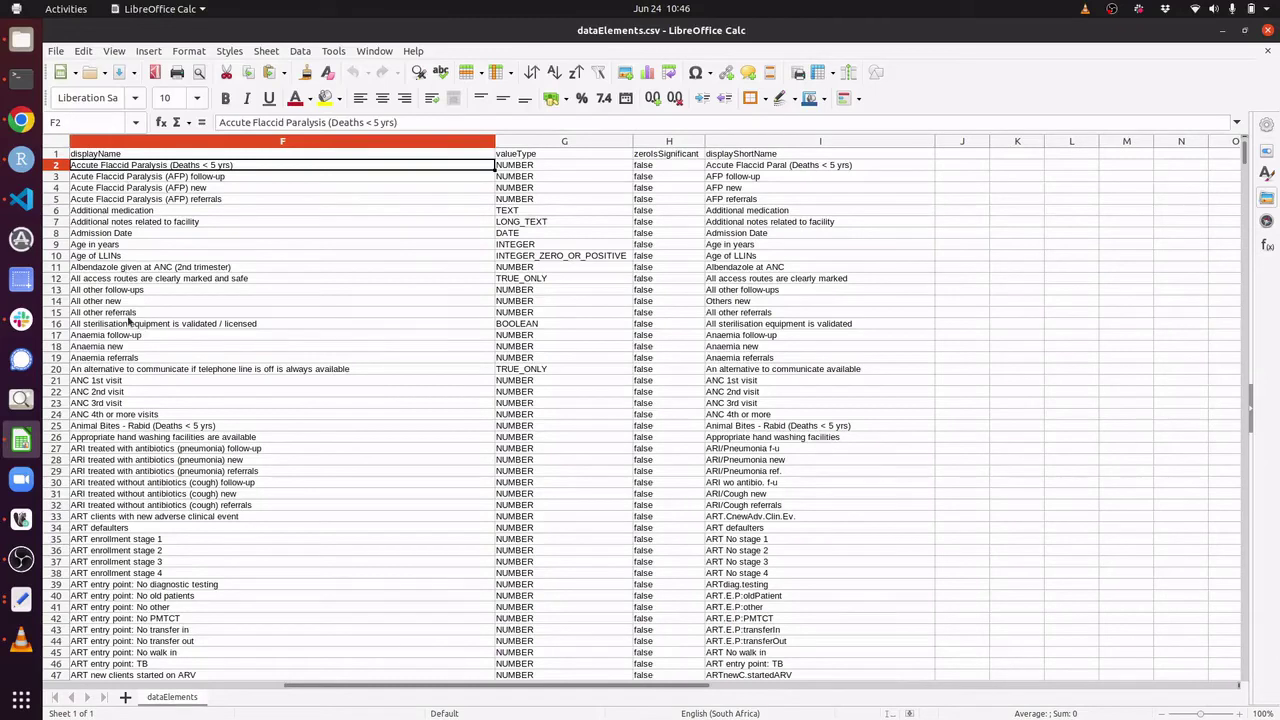
pyautogui.click(530, 168)
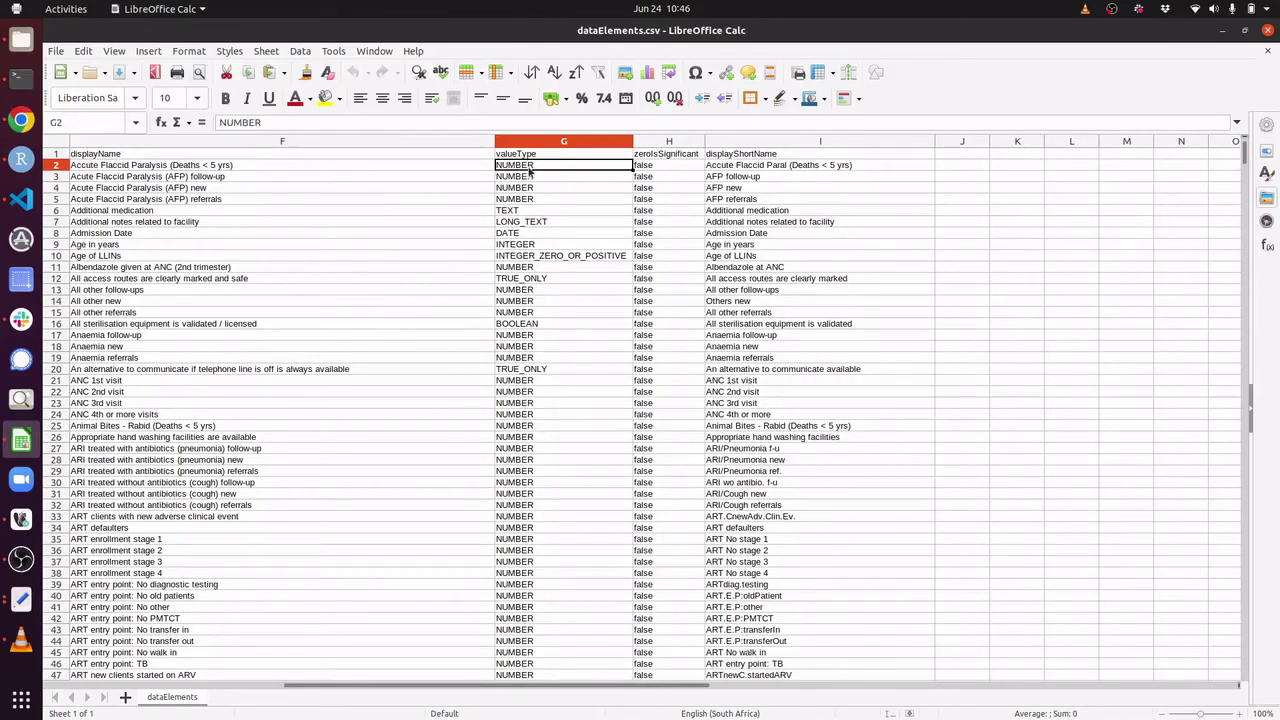
pyautogui.click(740, 170)
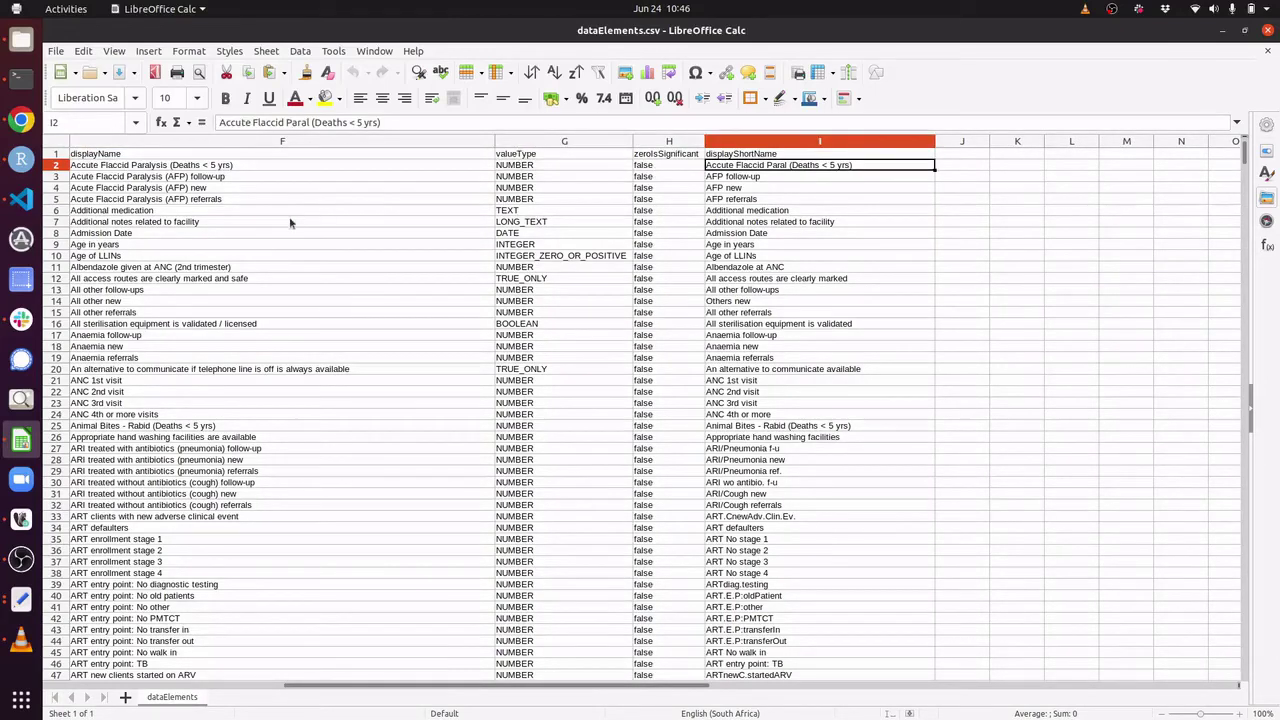
pyautogui.scroll(-5, 255, 311)
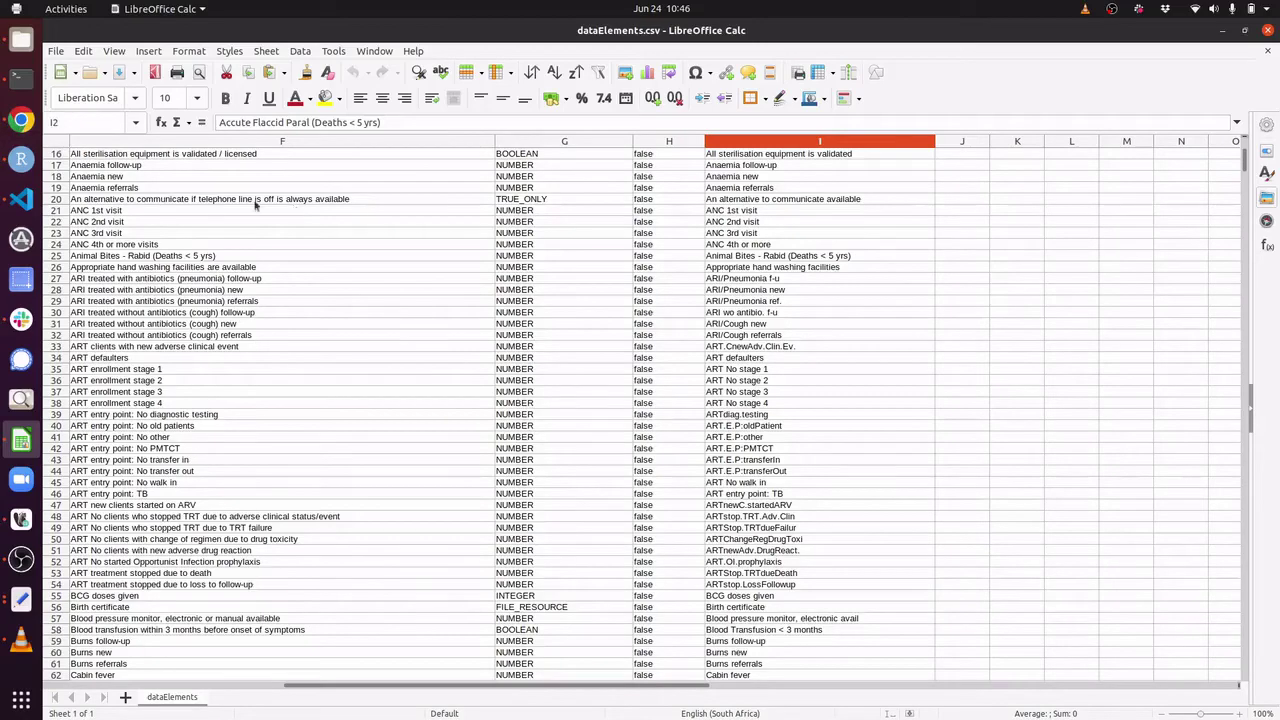
pyautogui.click(21, 120)
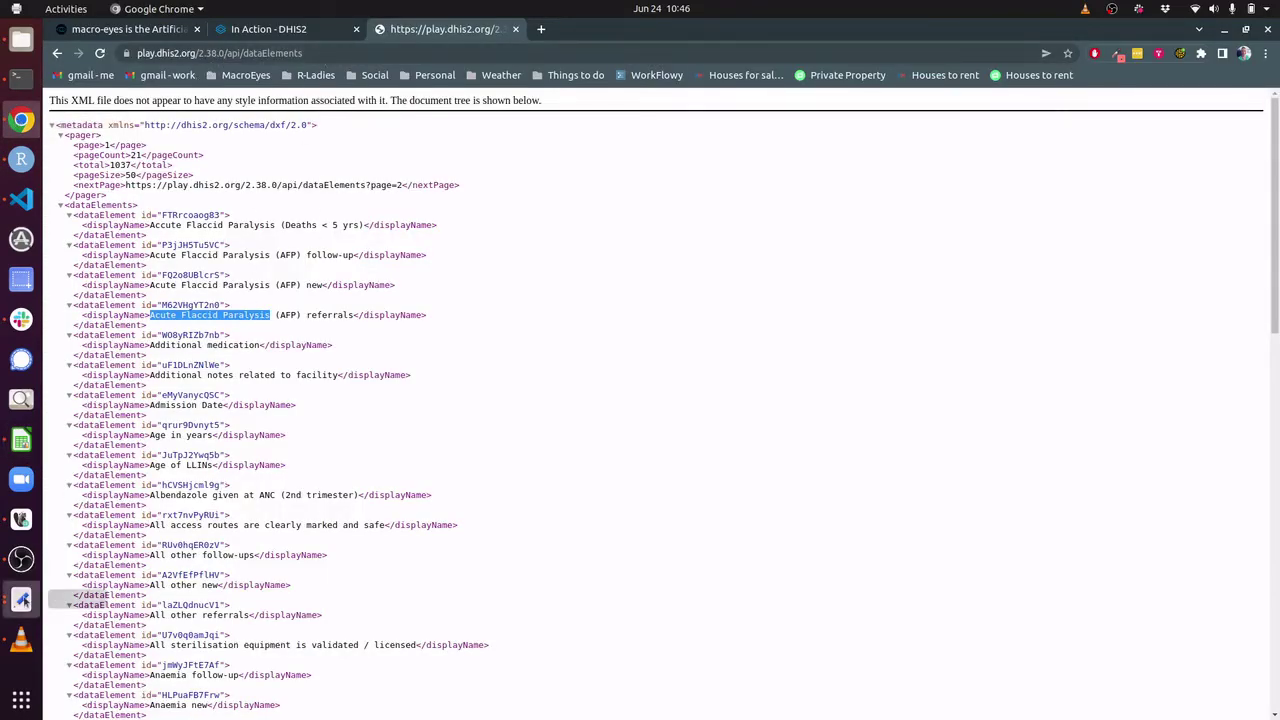
pyautogui.click(21, 599)
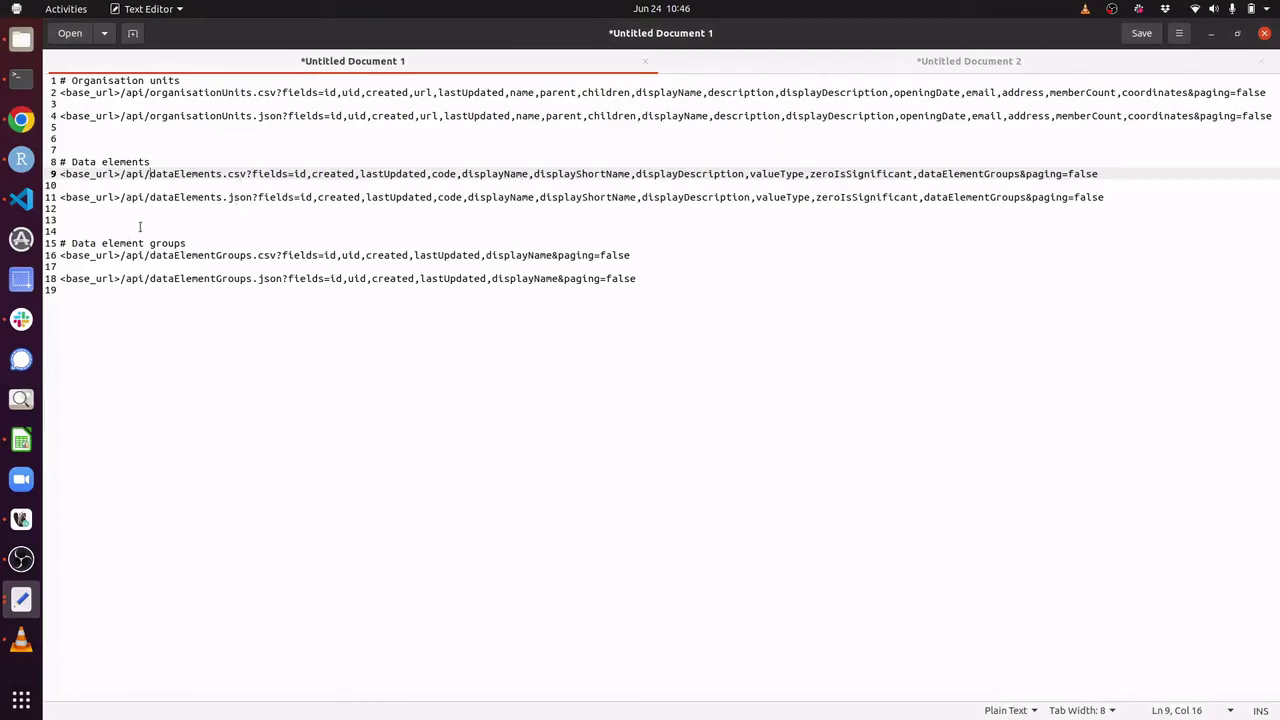
pyautogui.doubleClick(163, 255)
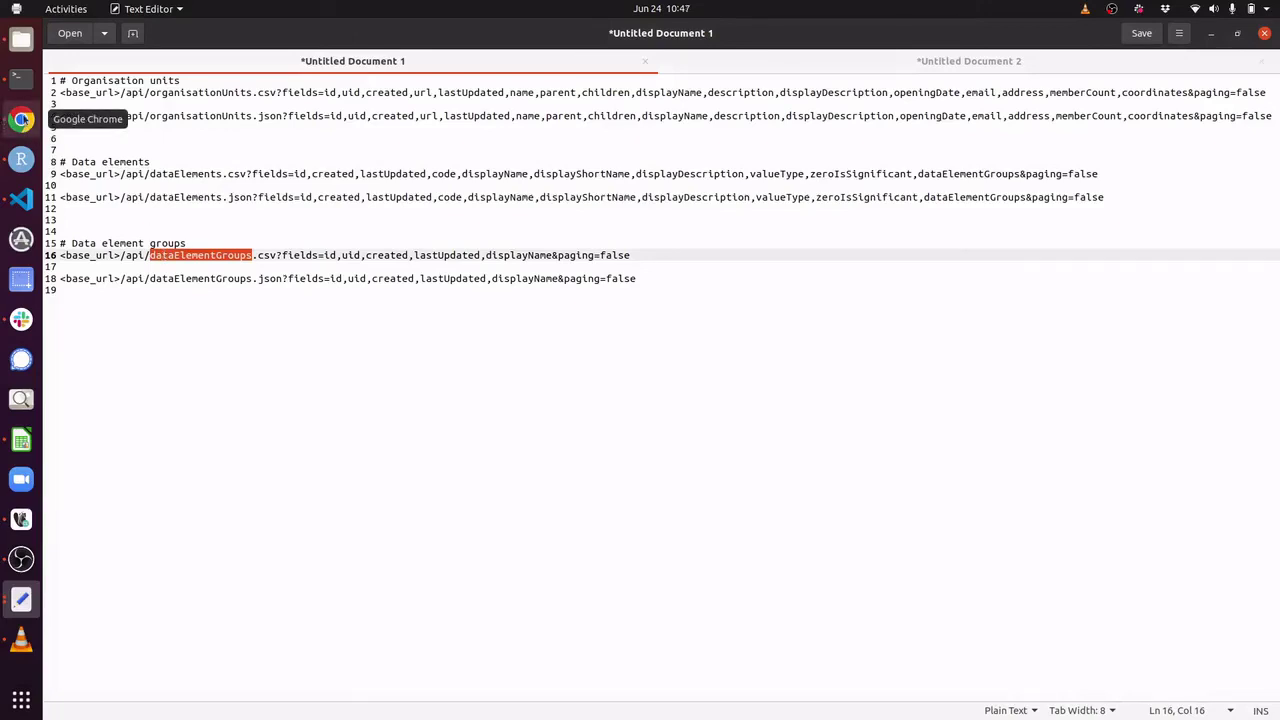
pyautogui.click(21, 120)
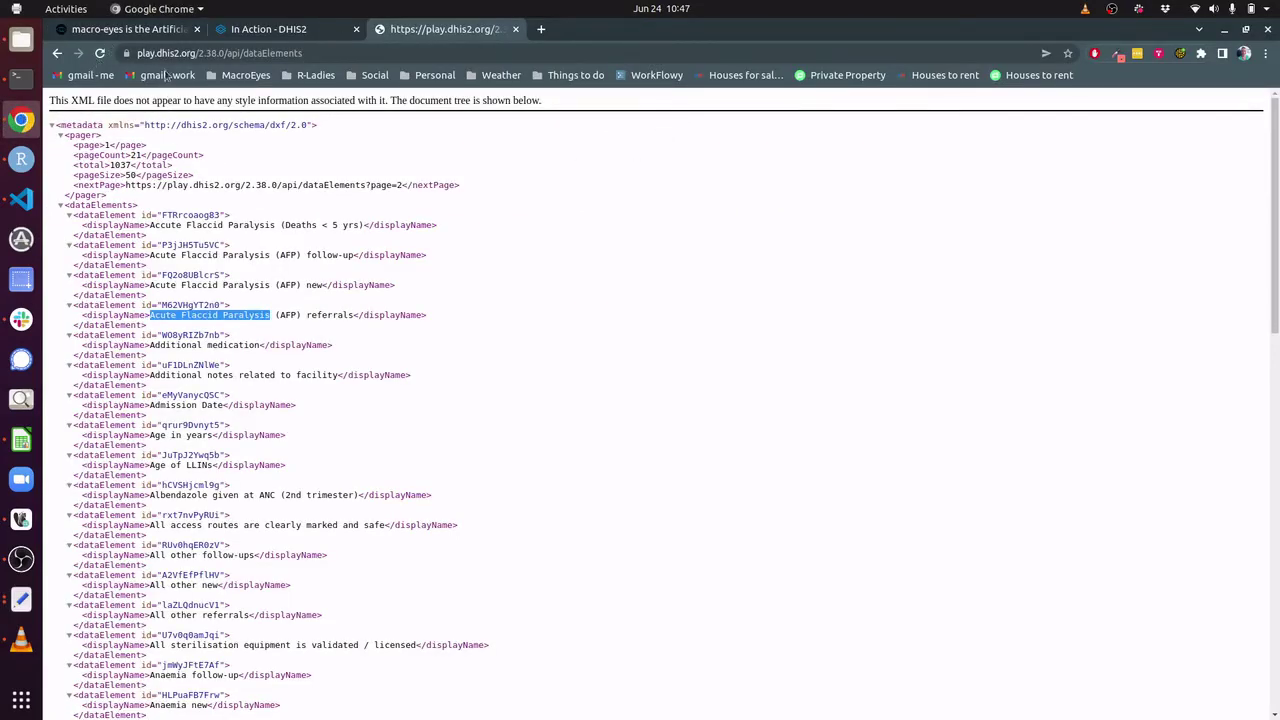